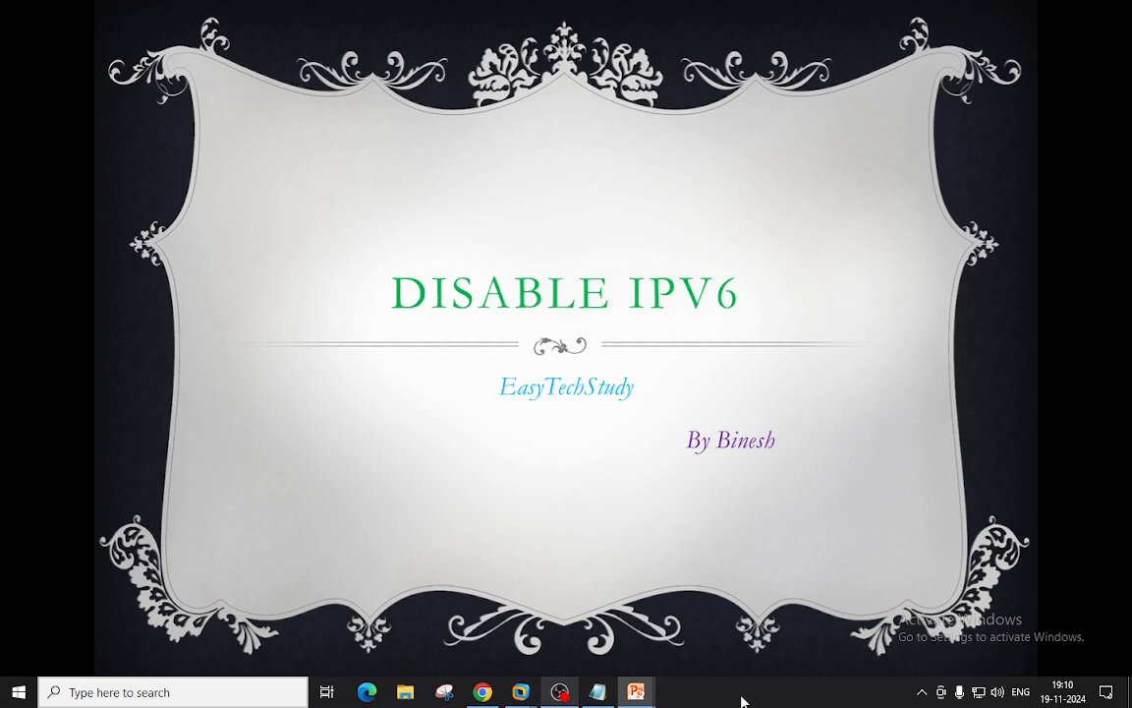
- Bring the DC virtual machine window to the front from the taskbar
click(521, 692)
- Launch ncpa.cpl from the guest's Run prompt to show Network Connections
click(668, 589)
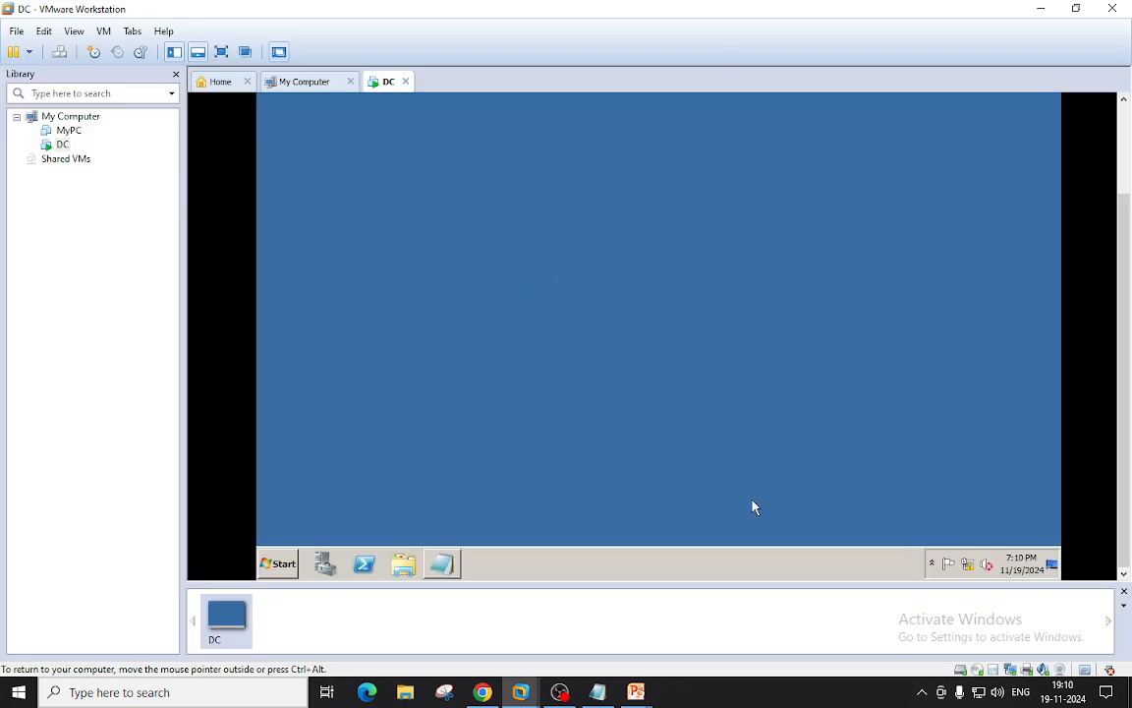
click(279, 564)
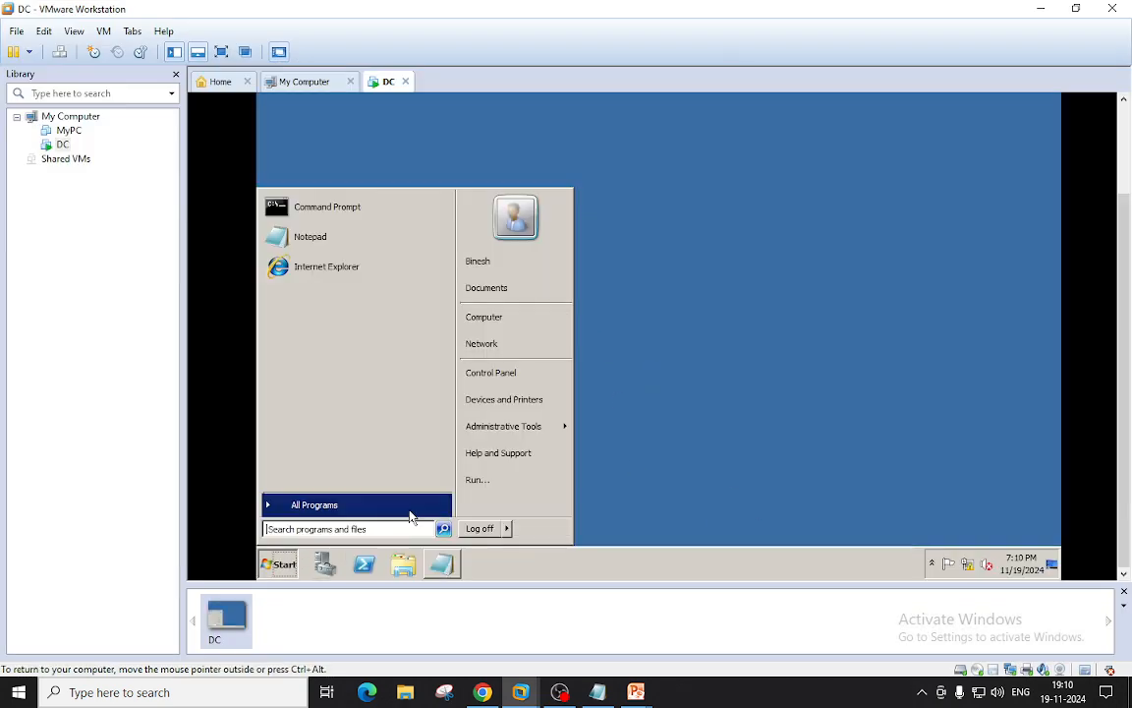
click(481, 481)
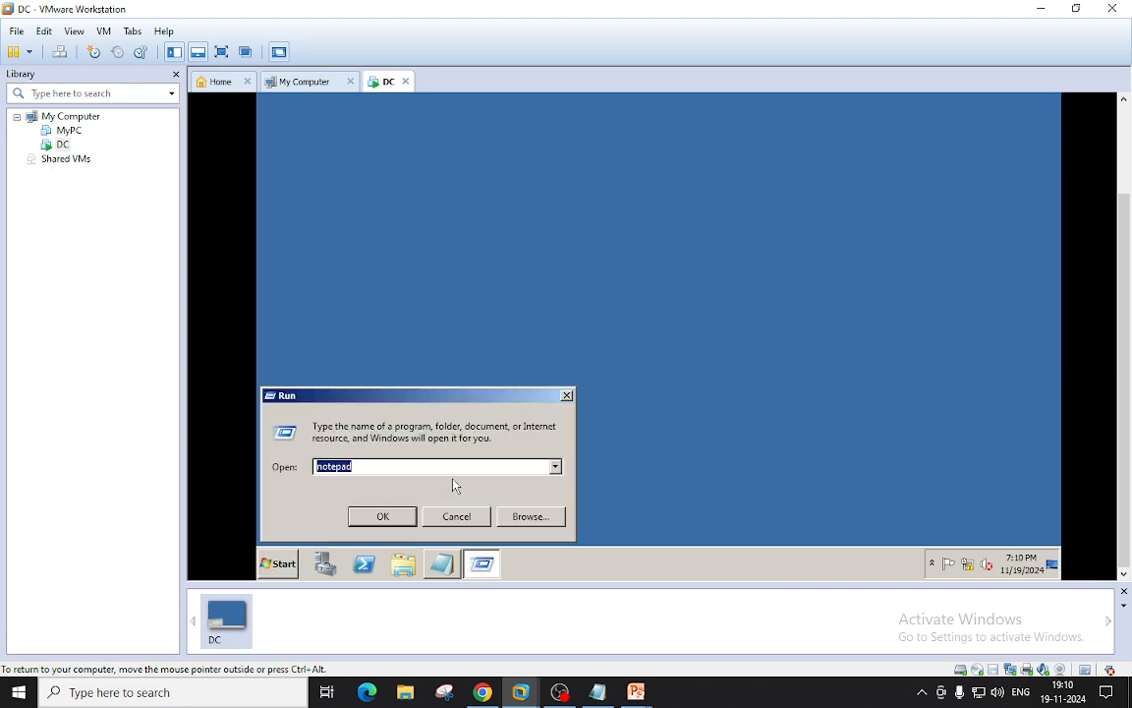
text(nc)
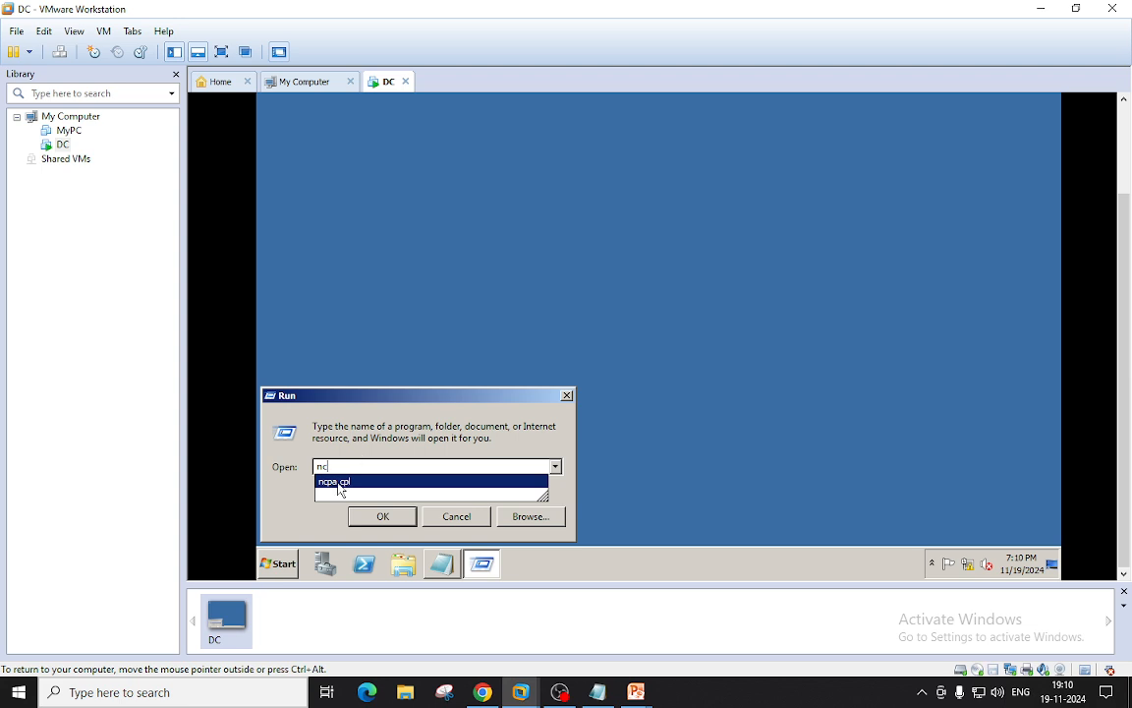
click(349, 482)
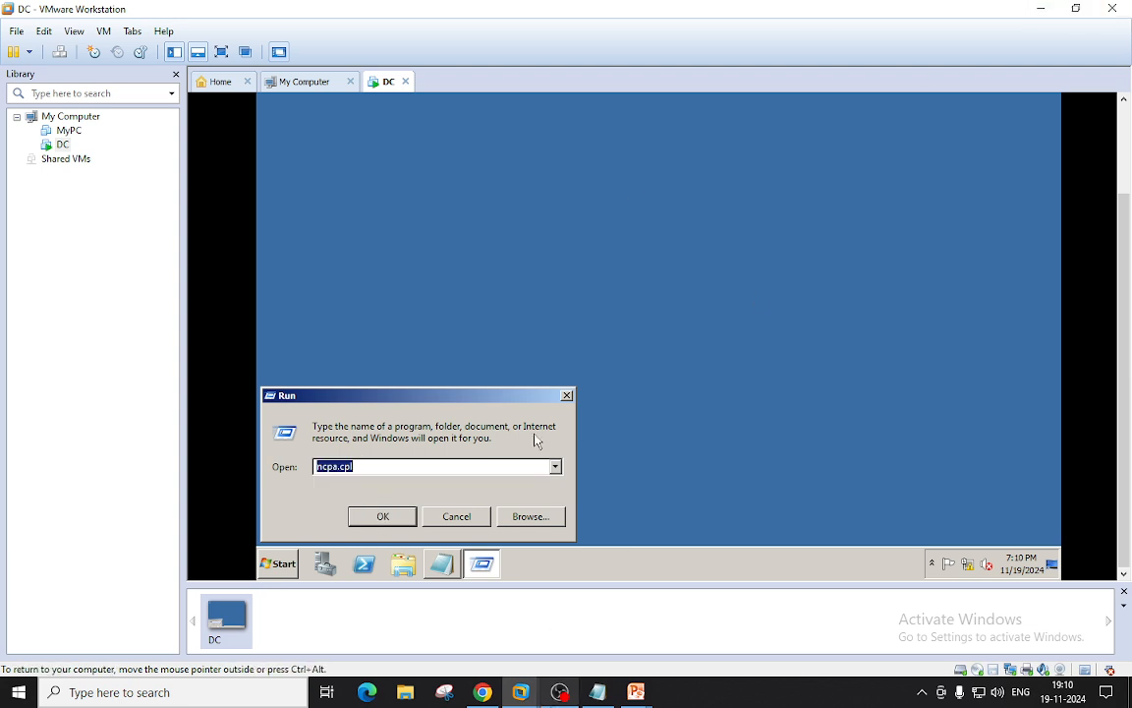
click(382, 517)
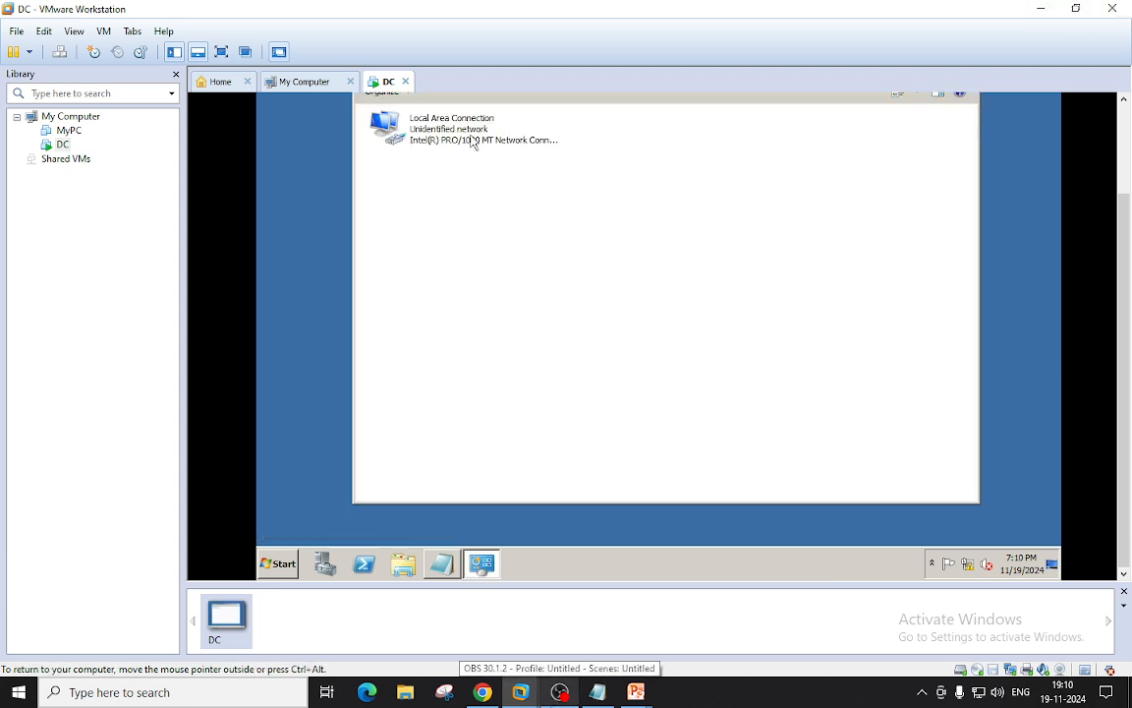
- Uncheck Internet Protocol Version 6 (TCP/IPv6) in Local Area Connection properties and confirm
right_click(423, 128)
click(530, 259)
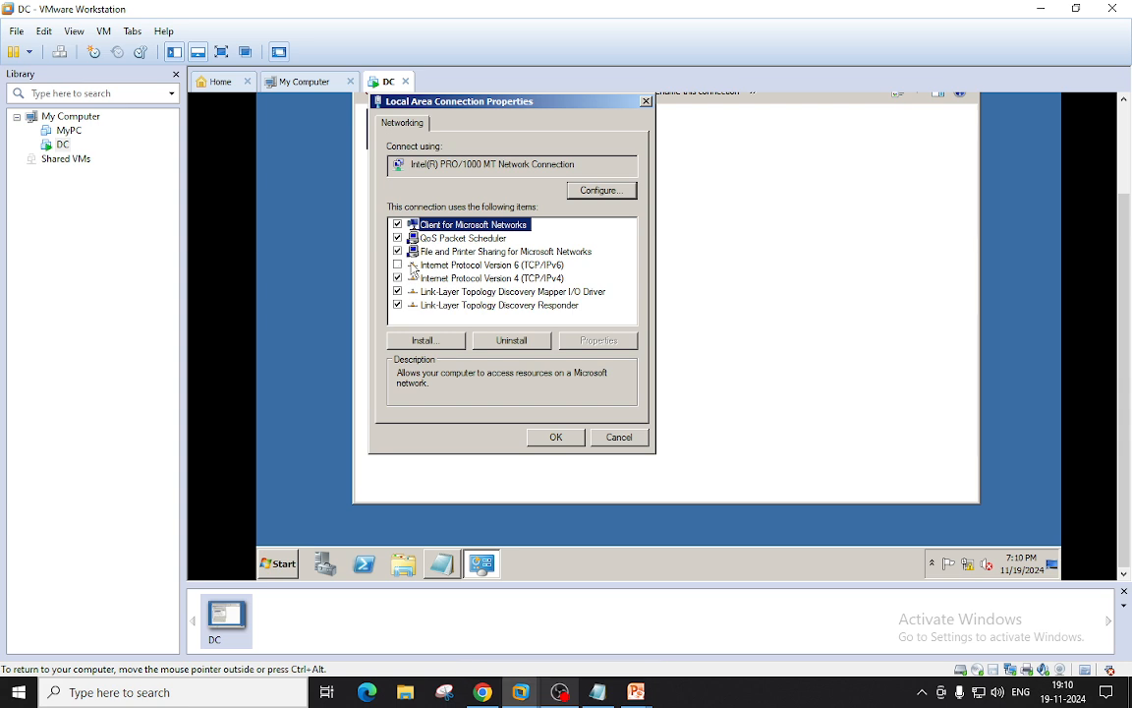
click(399, 264)
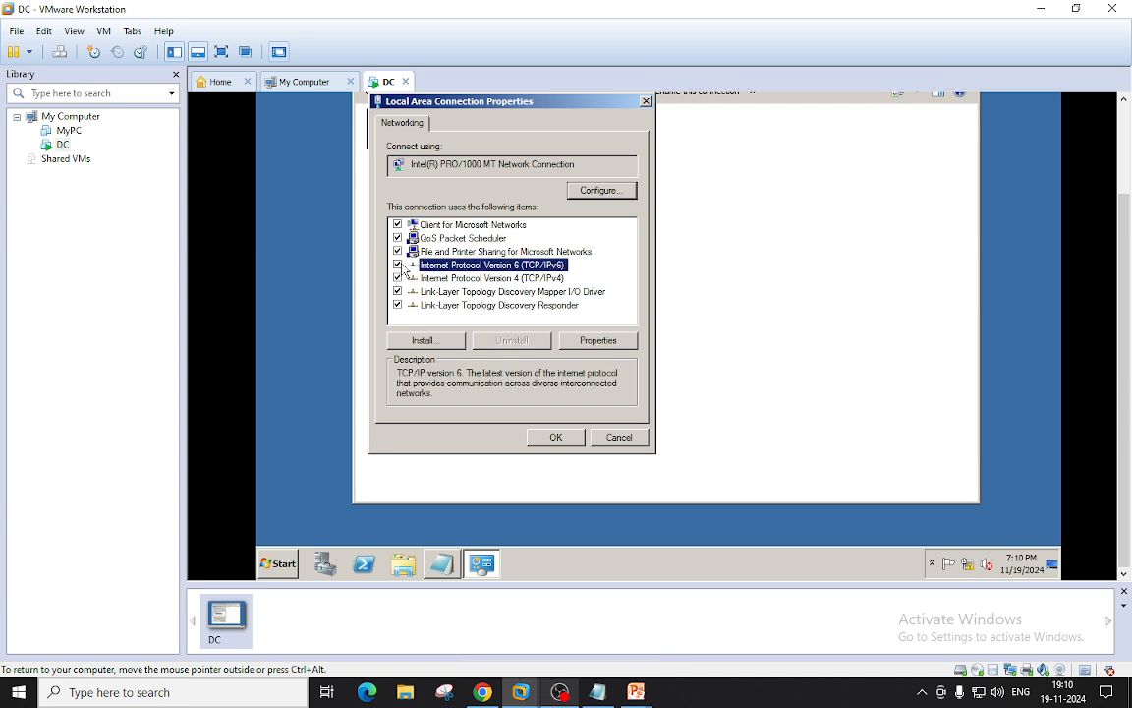
click(398, 264)
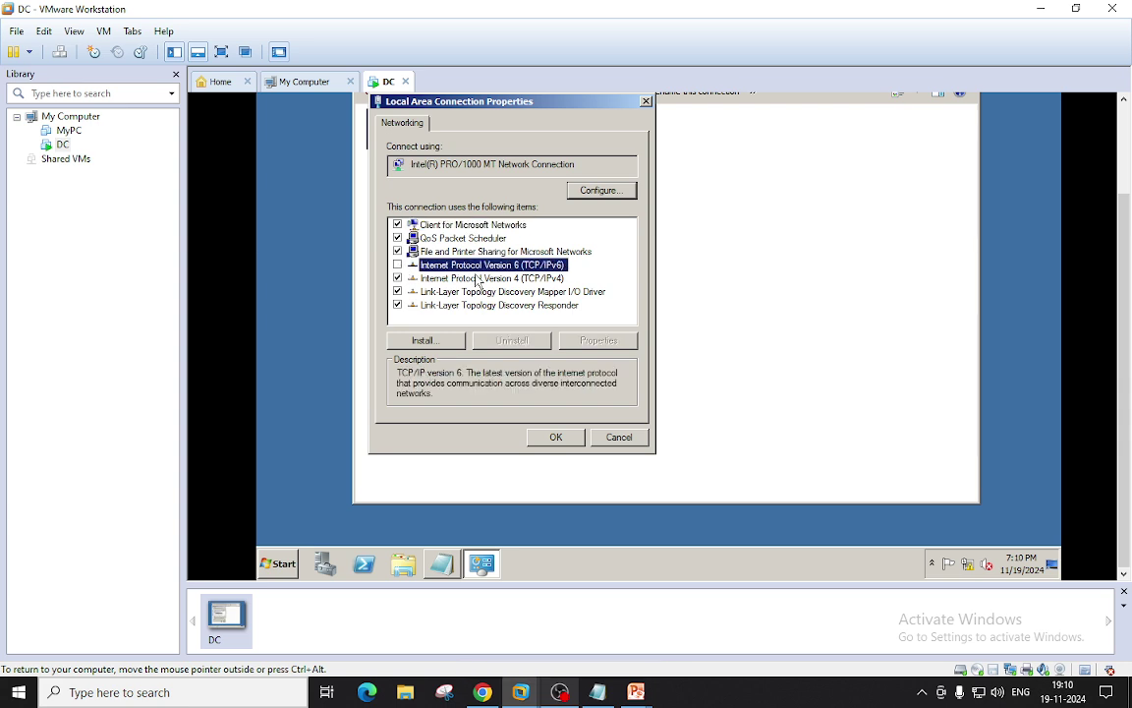
click(555, 437)
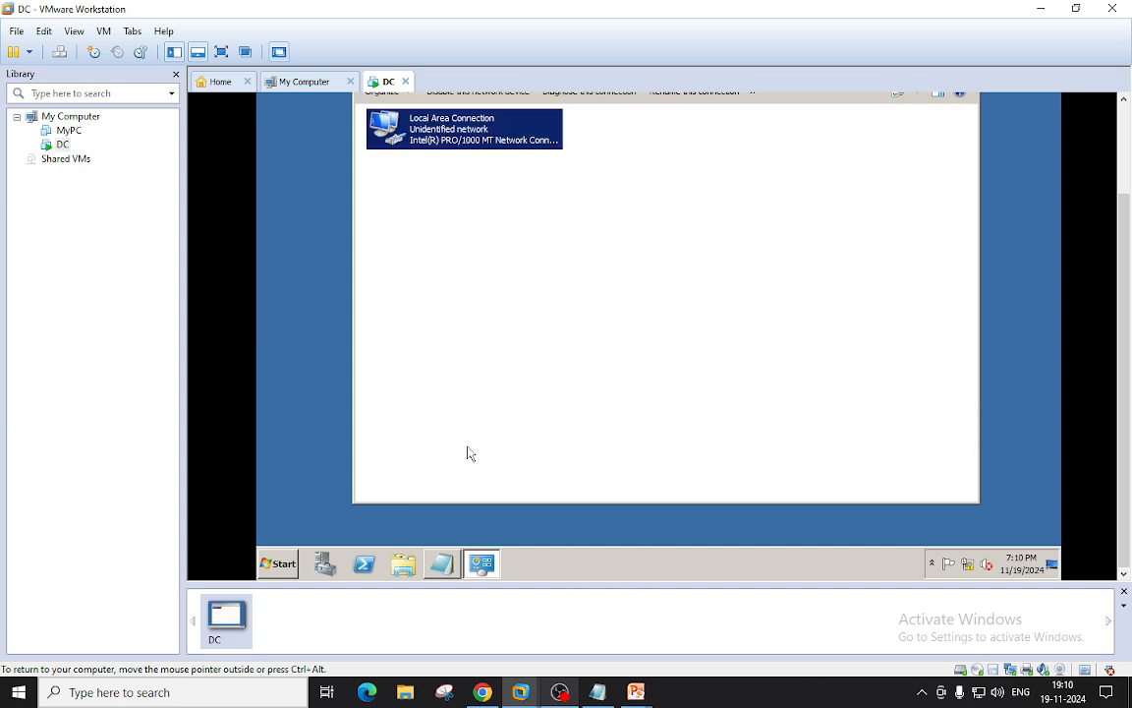
click(278, 563)
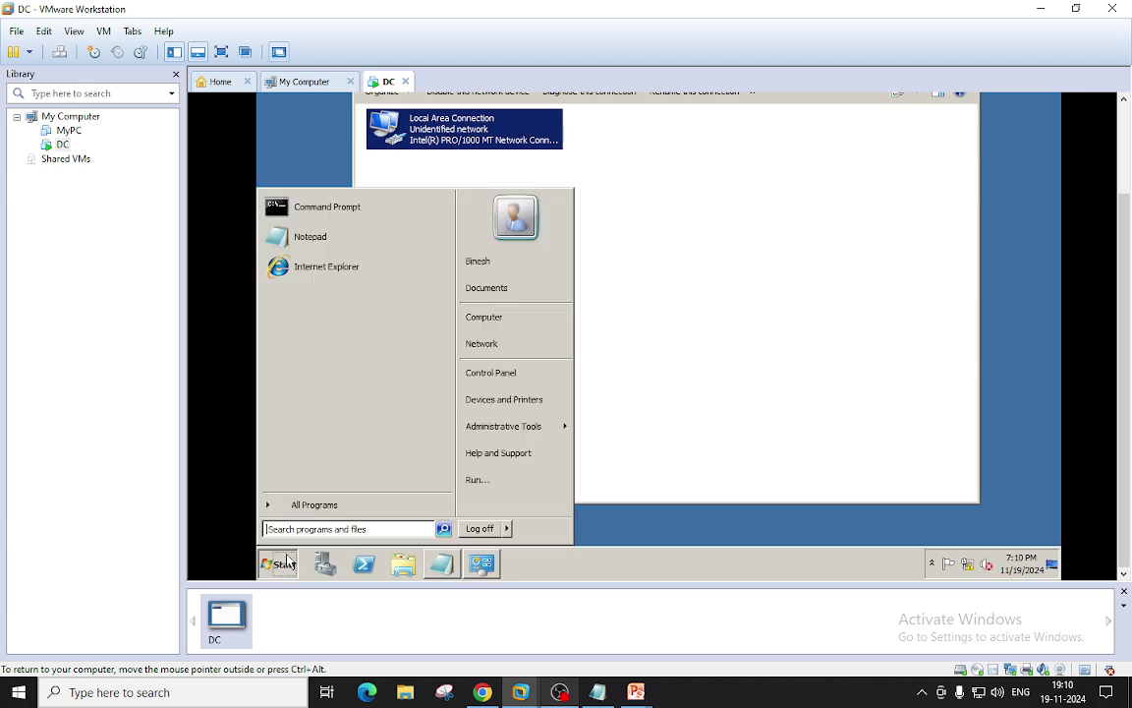
- Launch regedit from the Run history and allow it through User Account Control
click(472, 477)
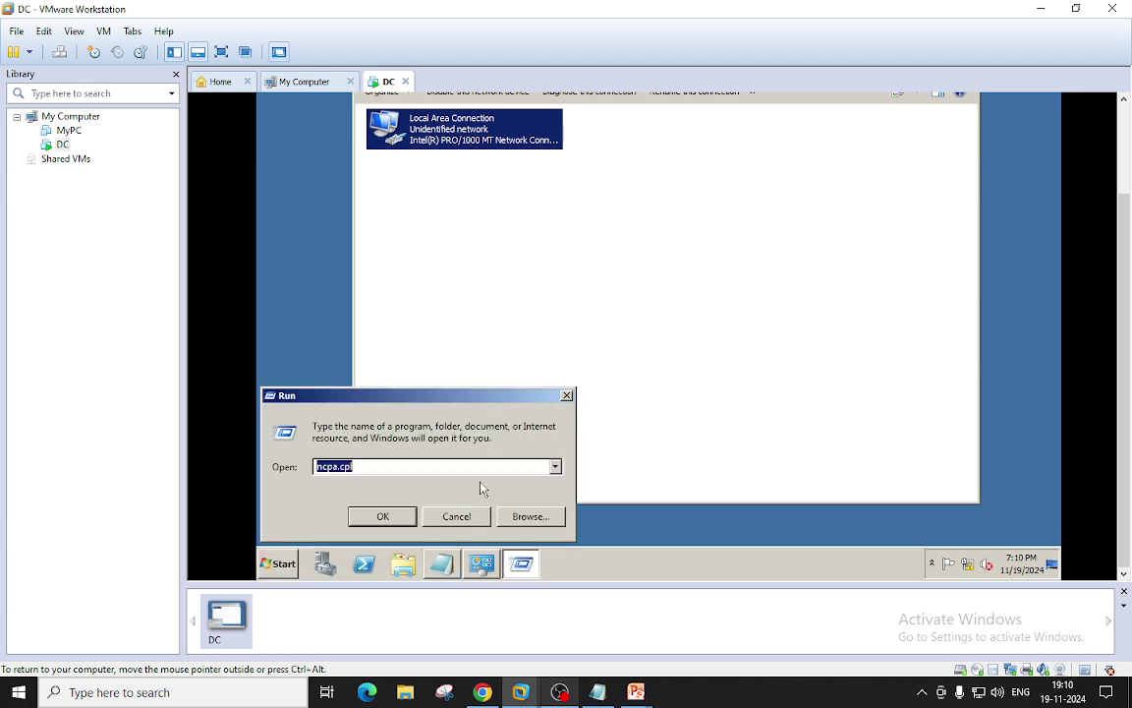
click(556, 467)
click(330, 506)
click(383, 516)
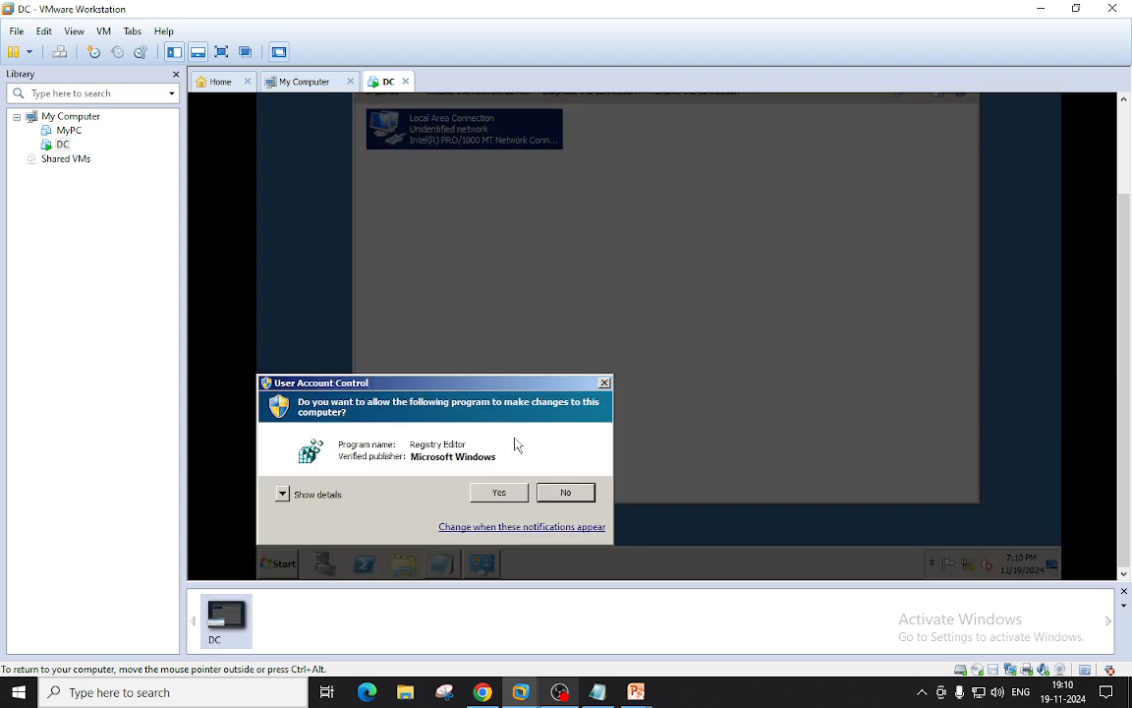
click(498, 491)
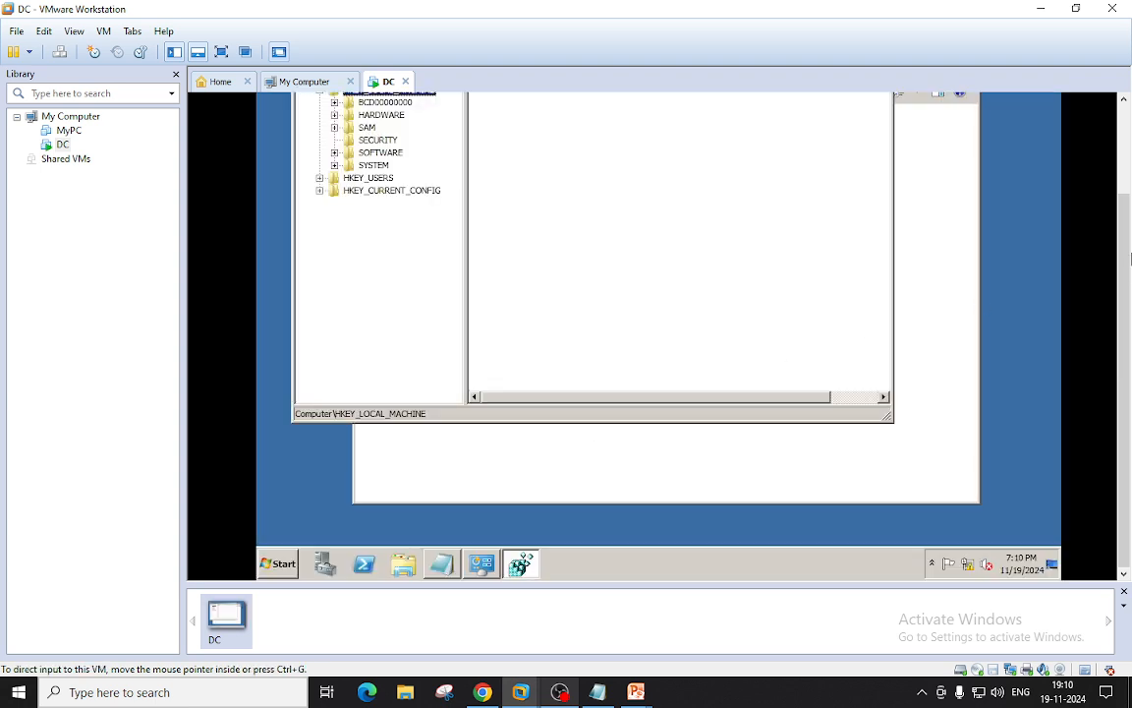
scroll(1013, 295, up, 3)
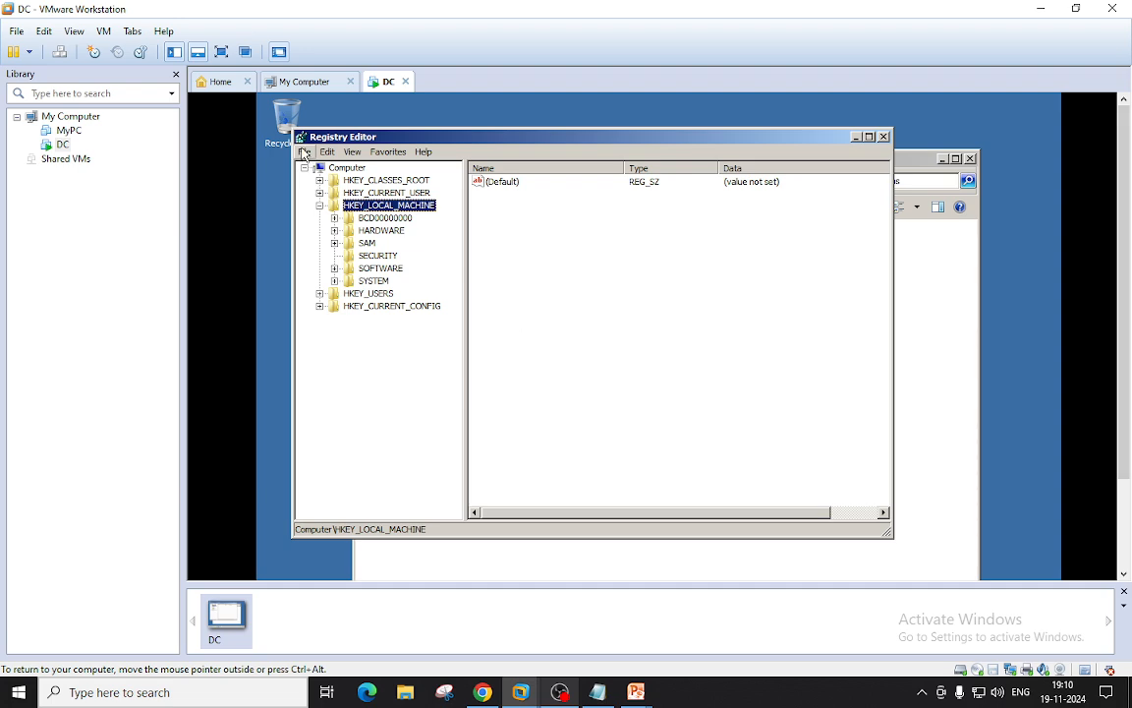
- Export the registry to Documents as Registry.reg, replacing the existing file
click(305, 153)
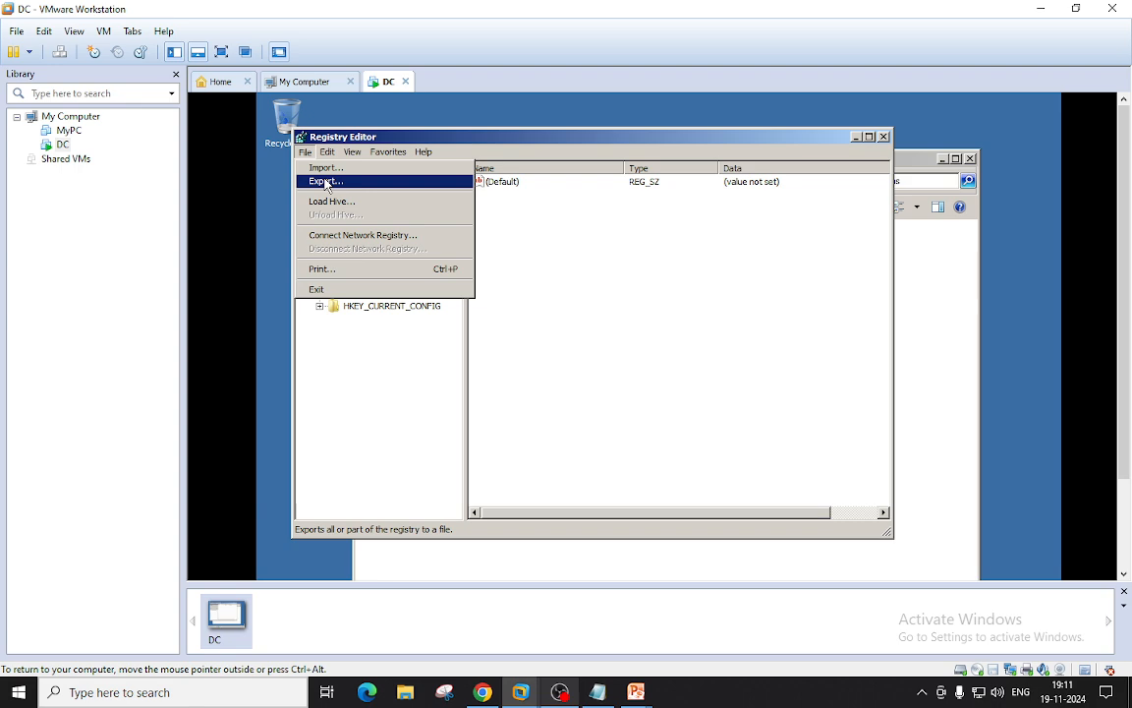
click(327, 183)
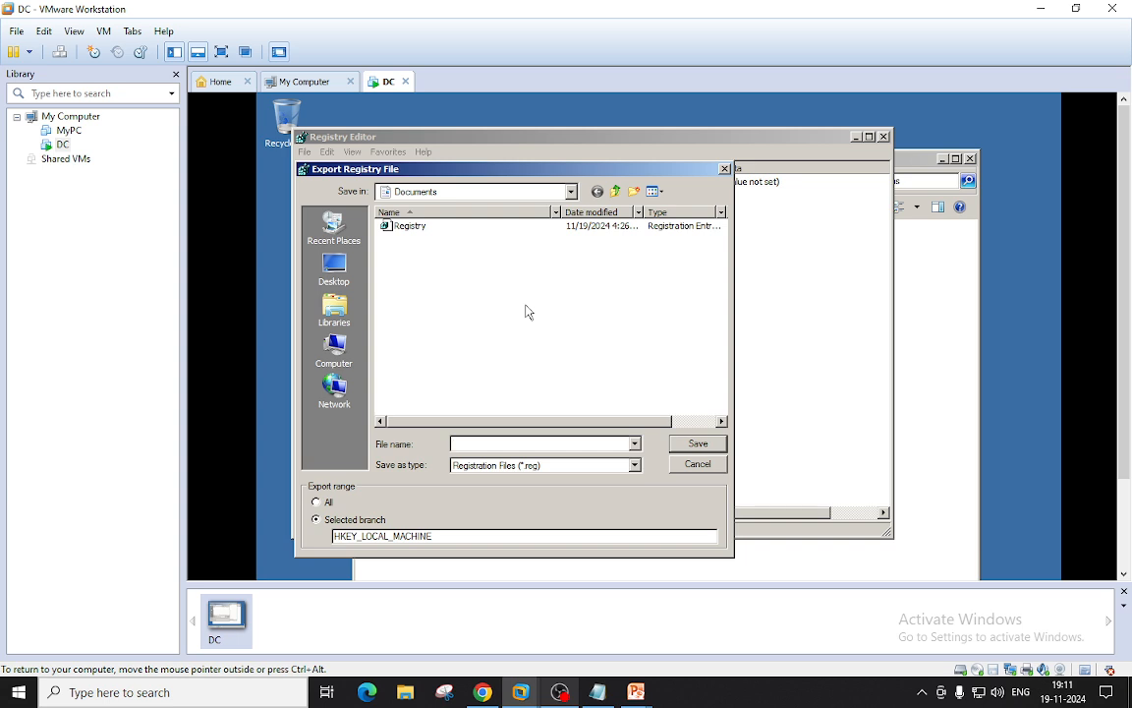
click(409, 227)
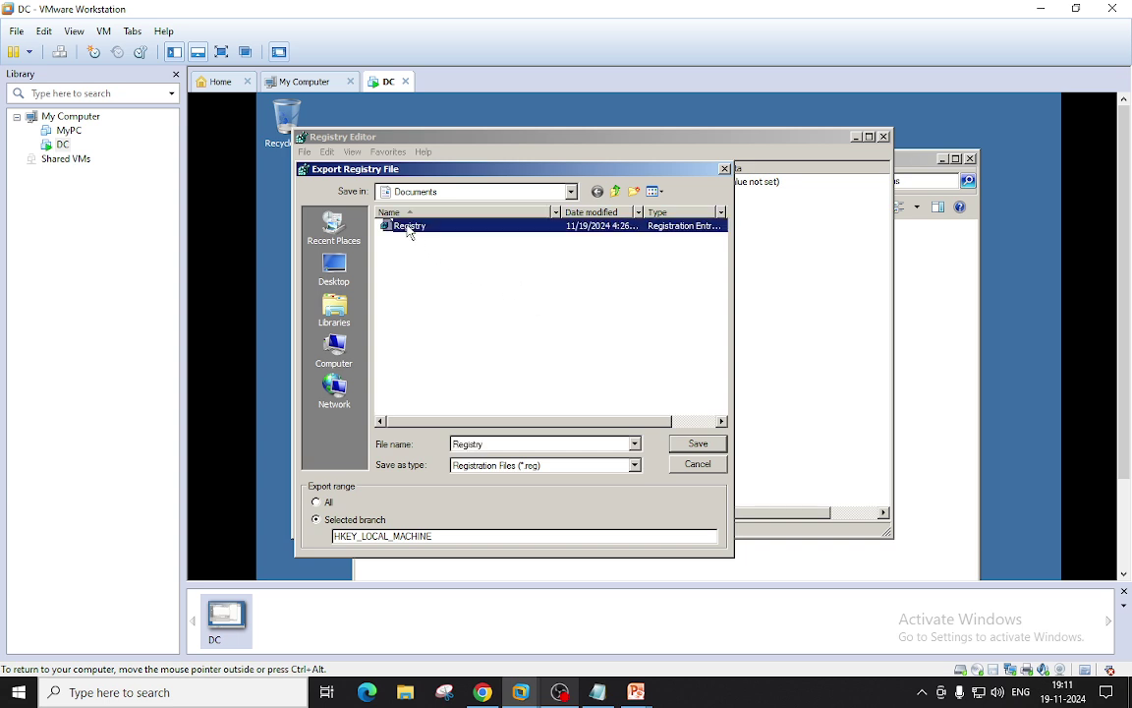
click(482, 443)
key(End)
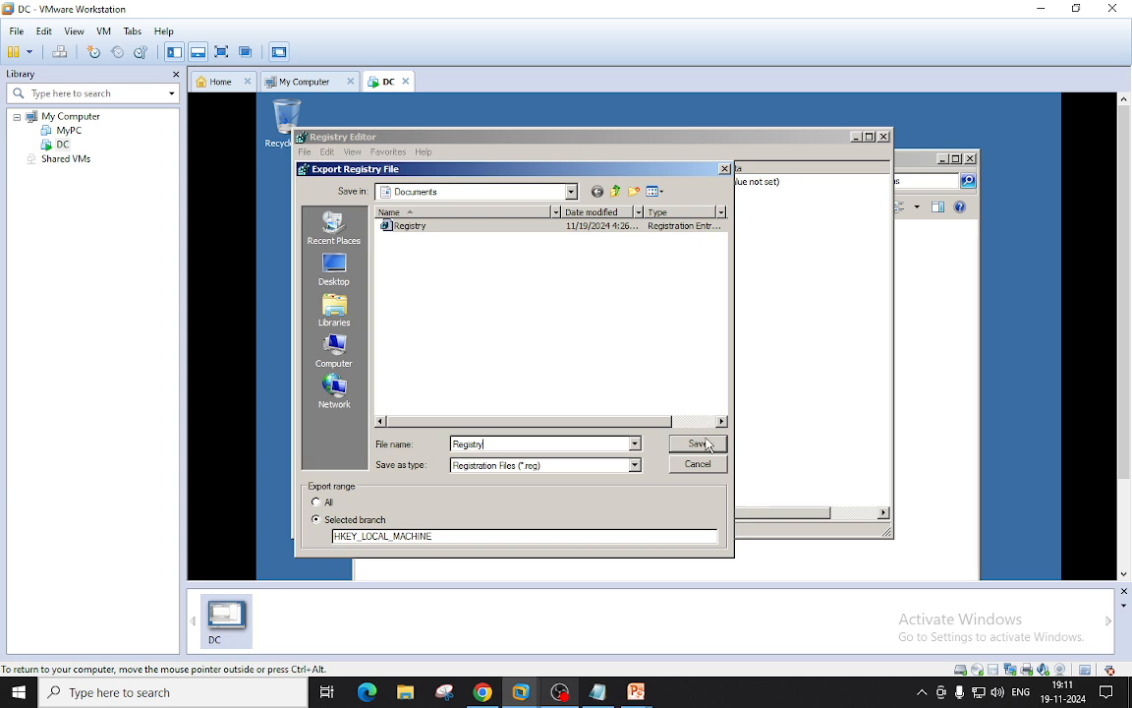
click(706, 445)
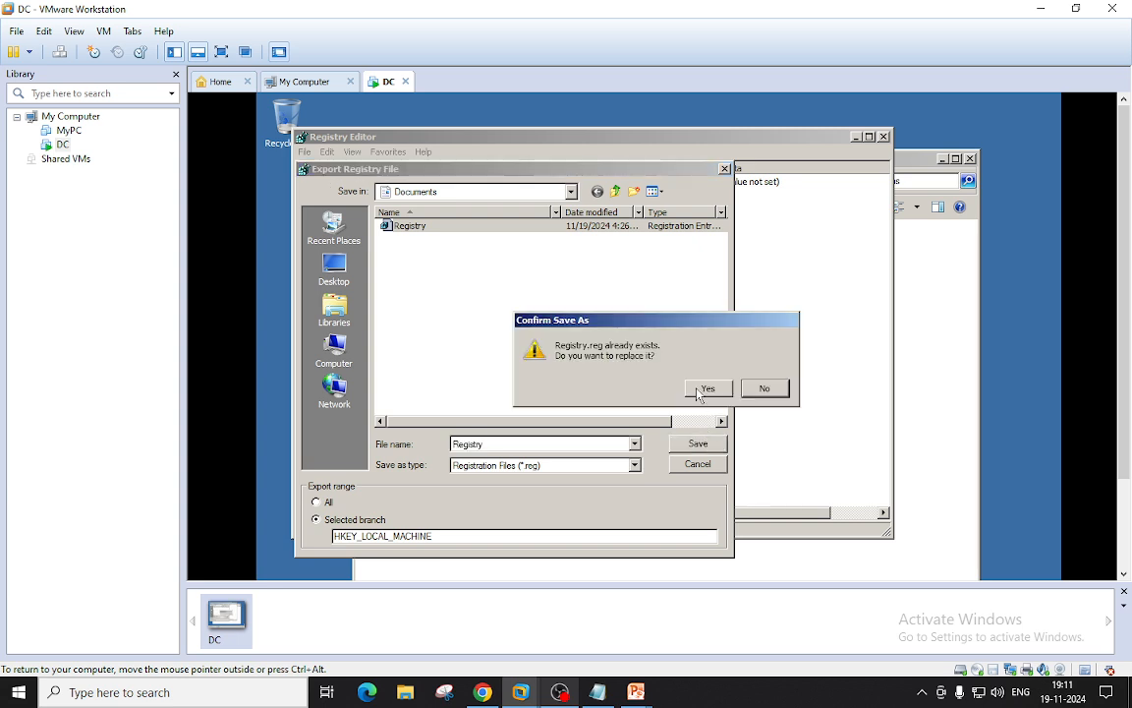
click(639, 385)
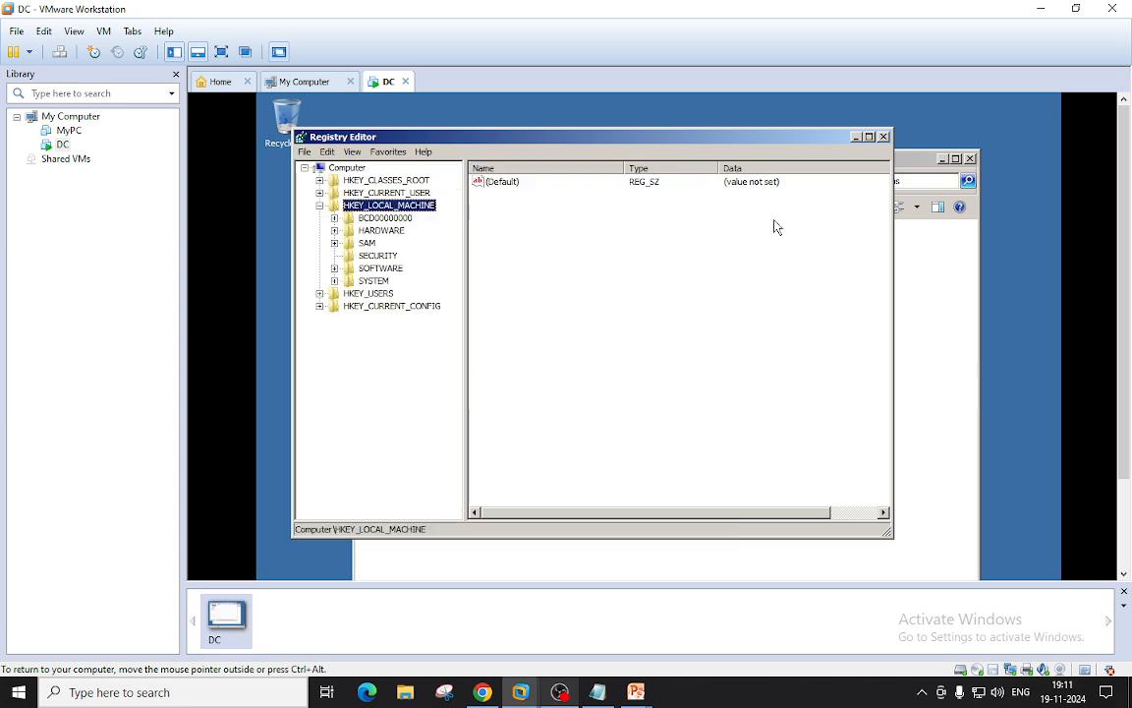
scroll(652, 508, down, 3)
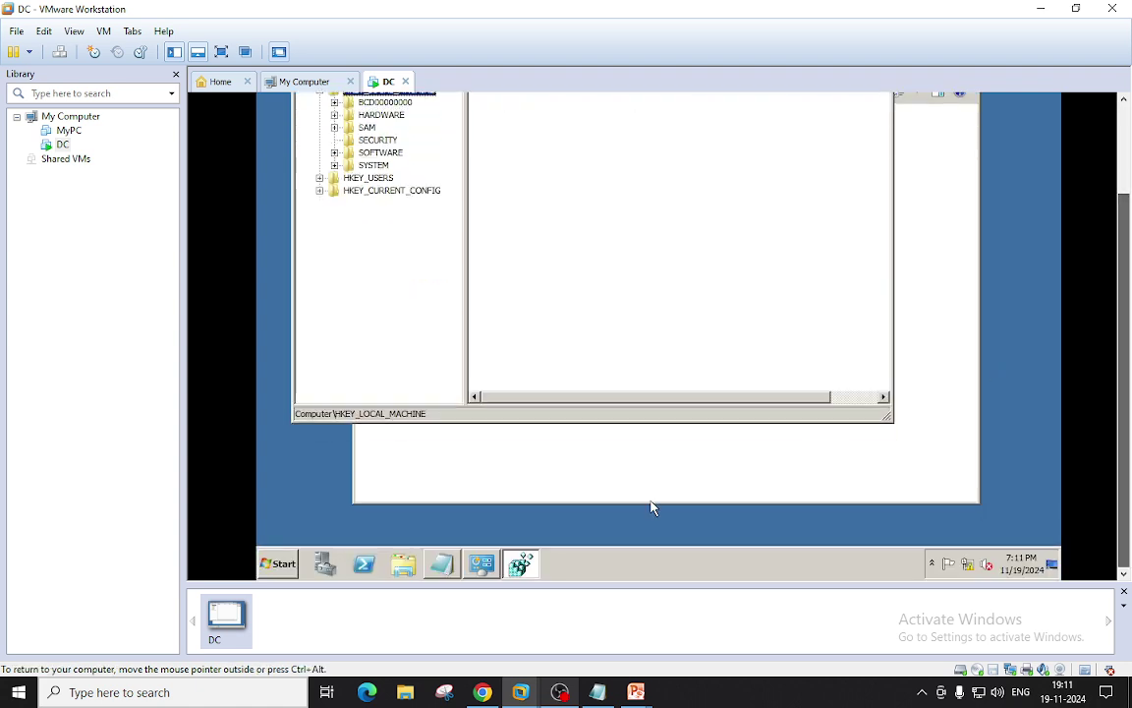
- Check Registry.reg in the Documents library, then return to Registry Editor
click(403, 564)
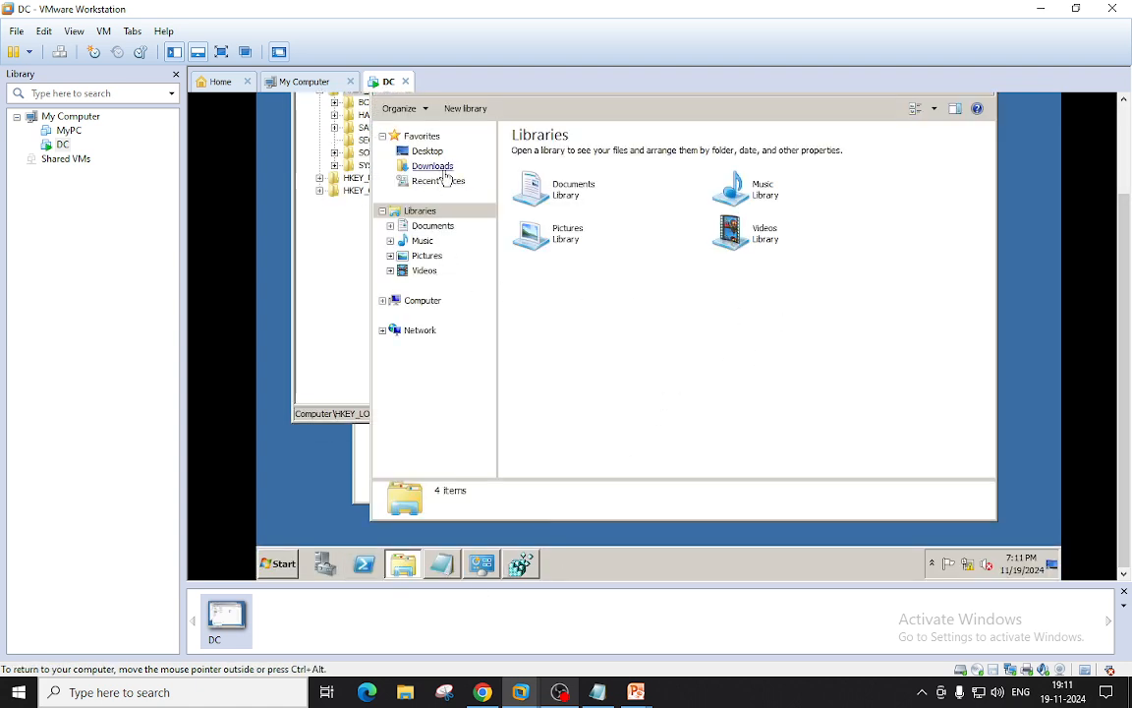
click(433, 225)
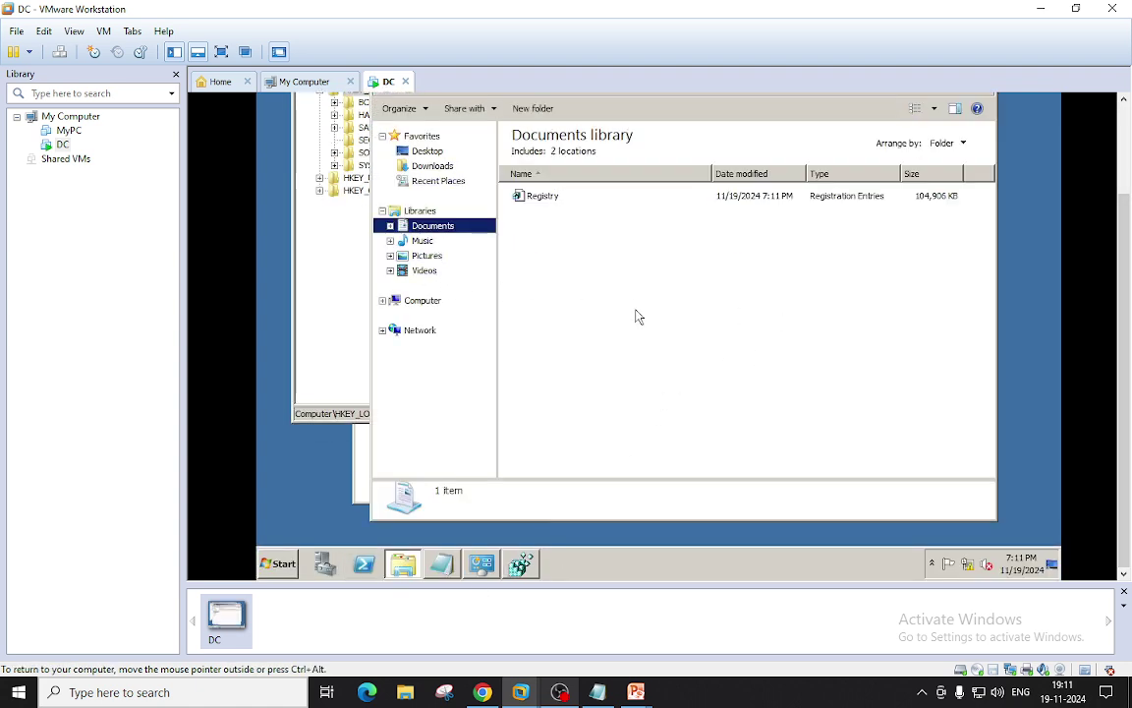
click(543, 195)
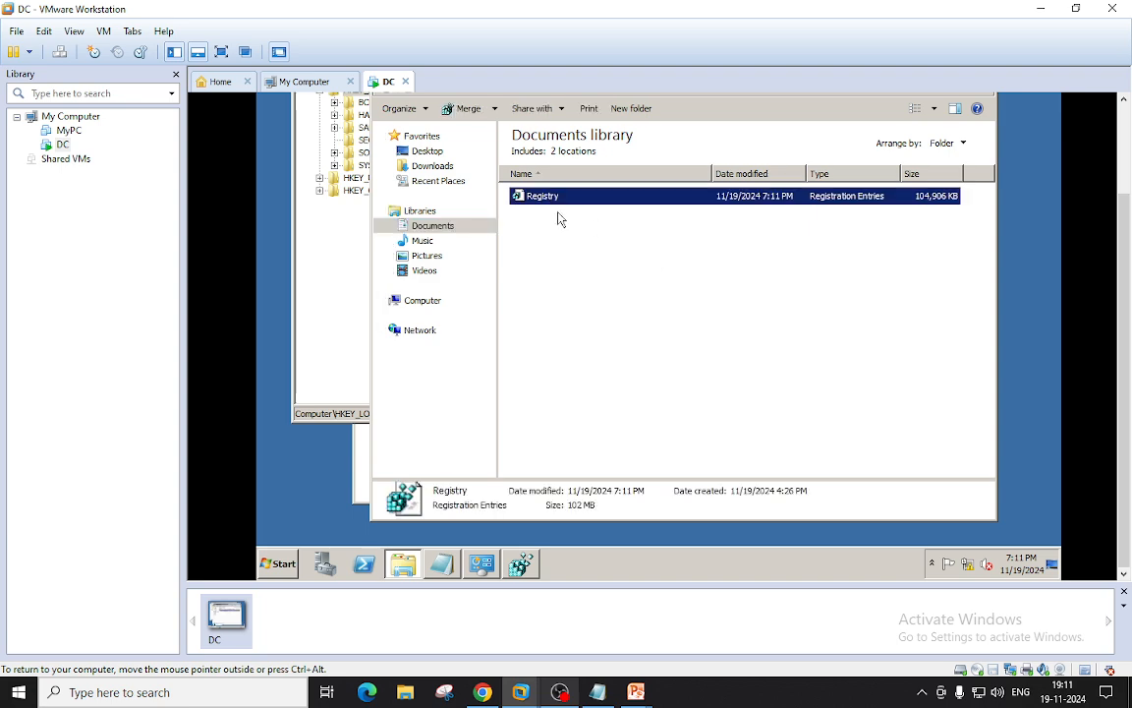
click(334, 266)
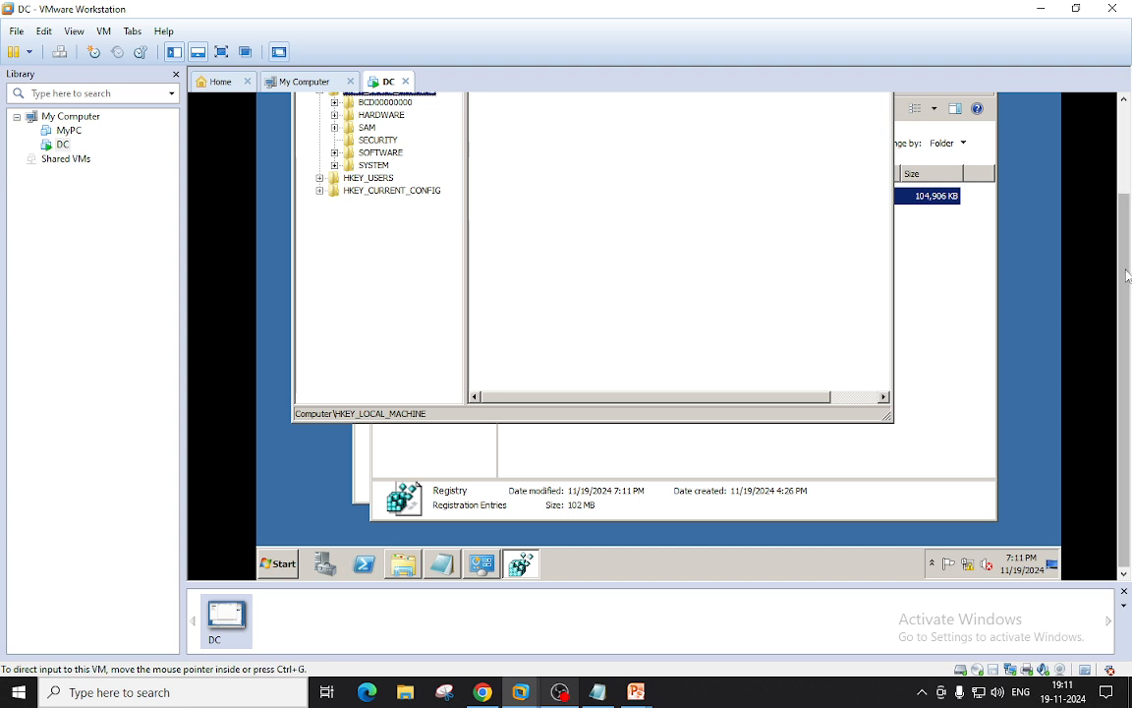
scroll(621, 300, up, 3)
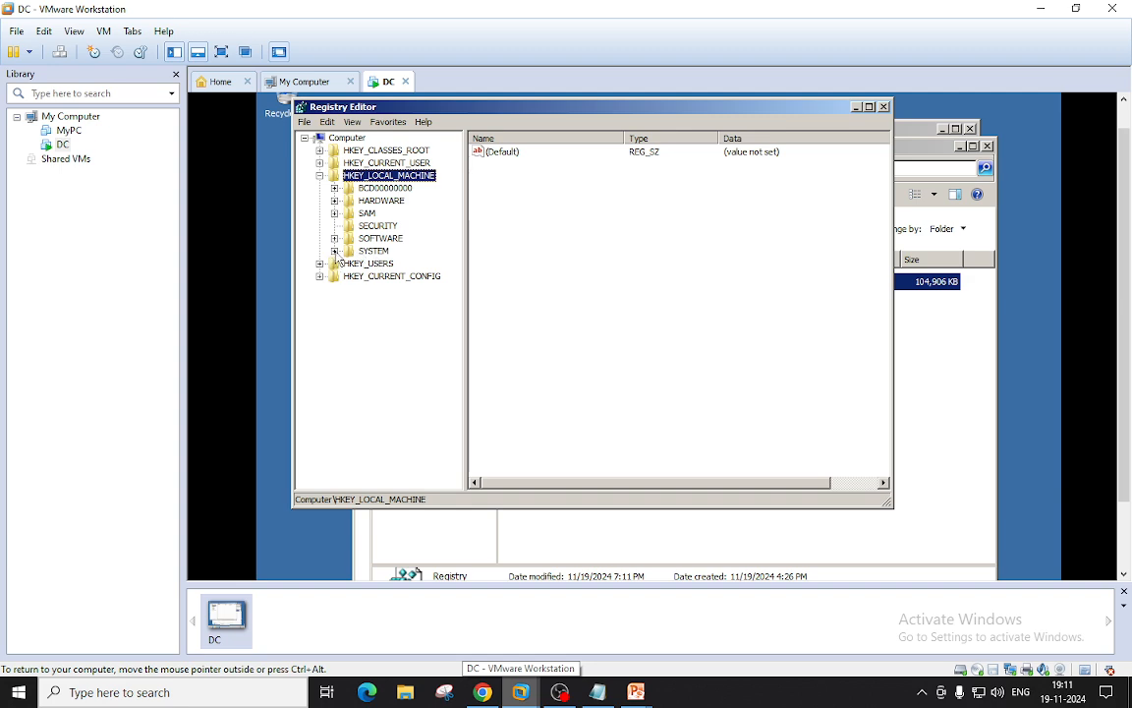
- Navigate to HKEY_LOCAL_MACHINE\SYSTEM\CurrentControlSet\services\TCPIP6\Parameters and focus its values
click(334, 251)
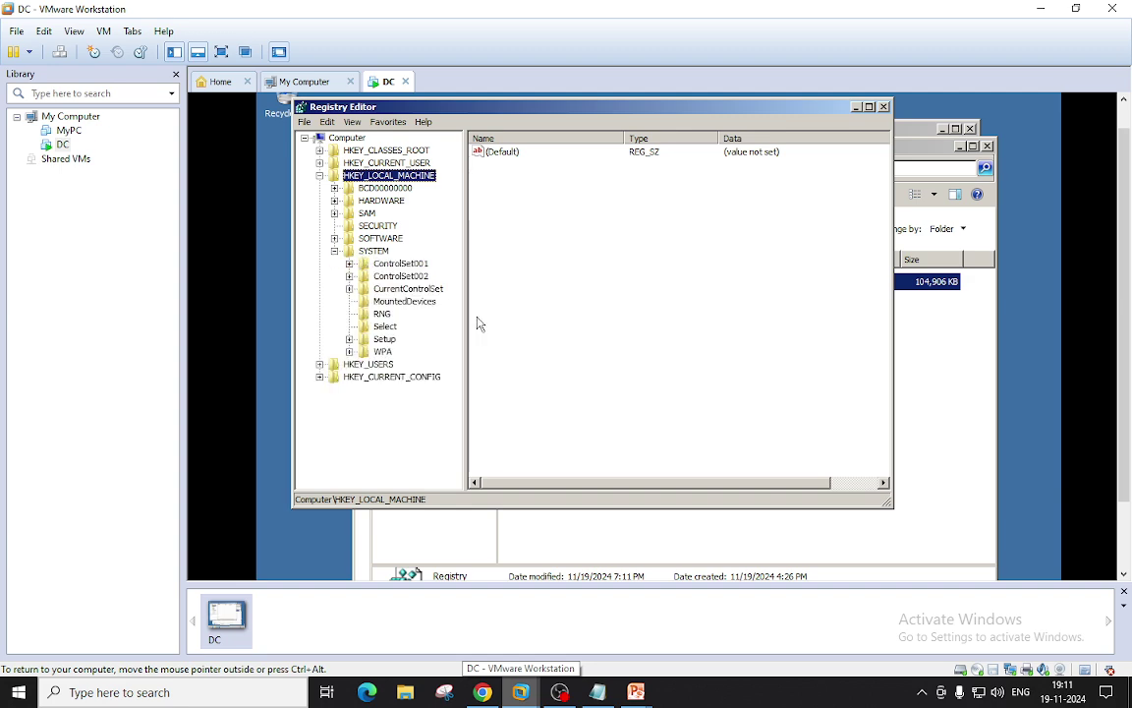
double_click(407, 289)
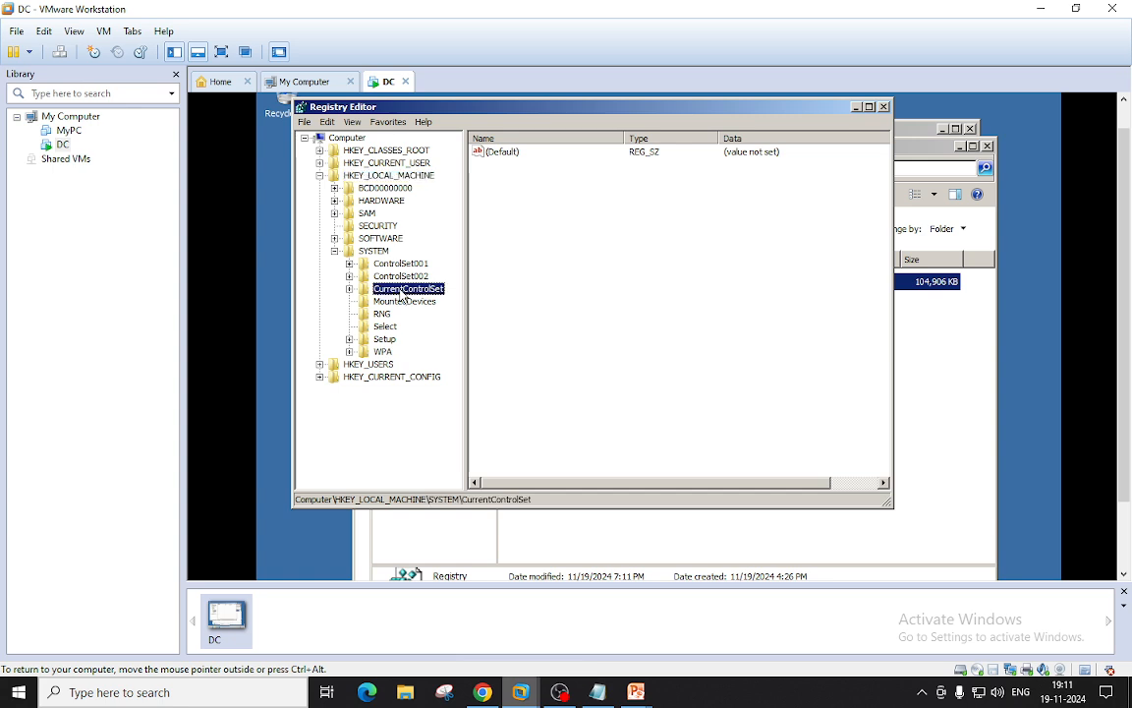
double_click(388, 316)
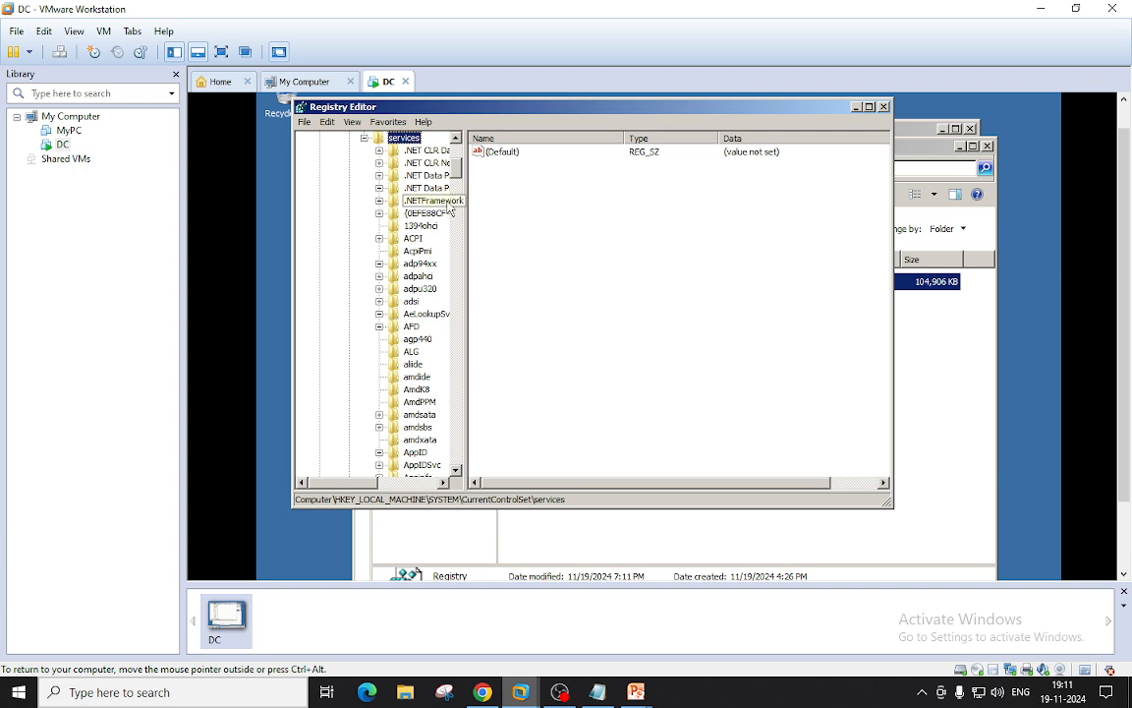
text(tcp)
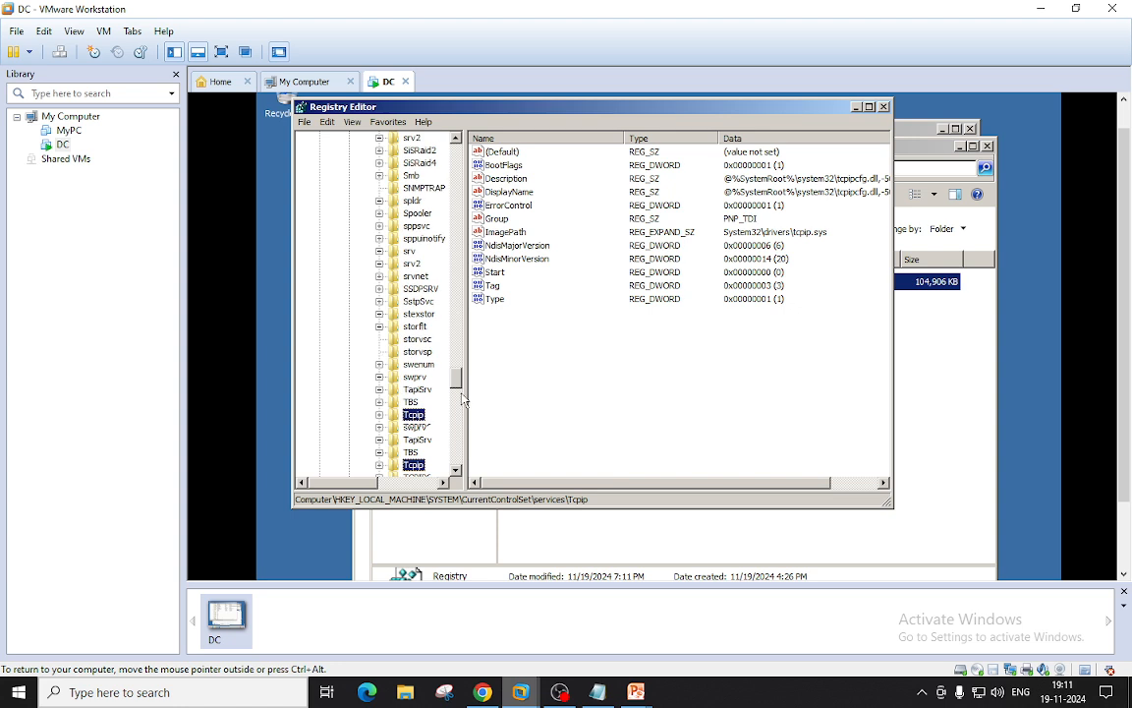
scroll(413, 349, down, 6)
key(Down)
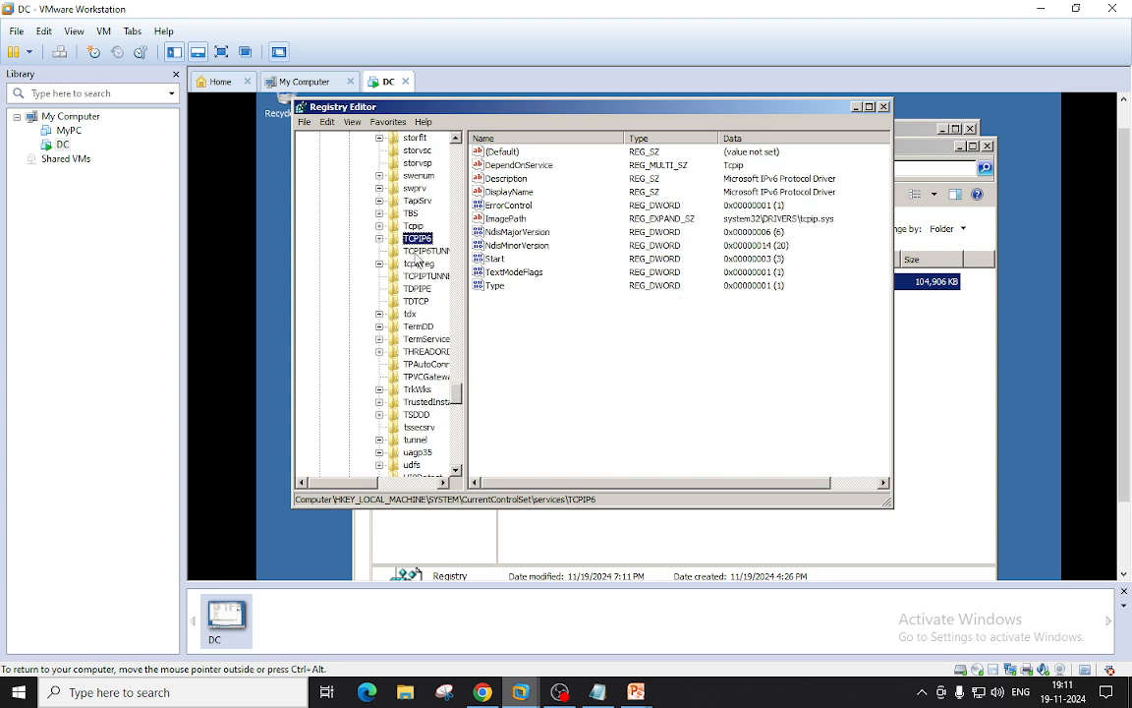
click(380, 239)
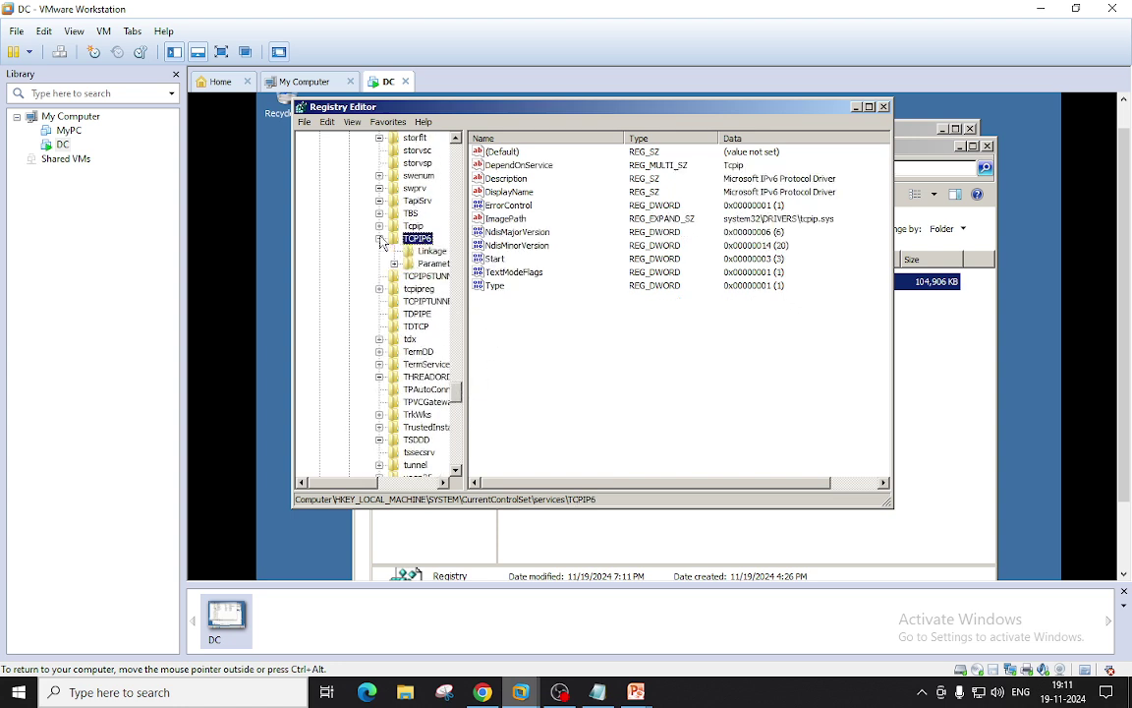
click(432, 263)
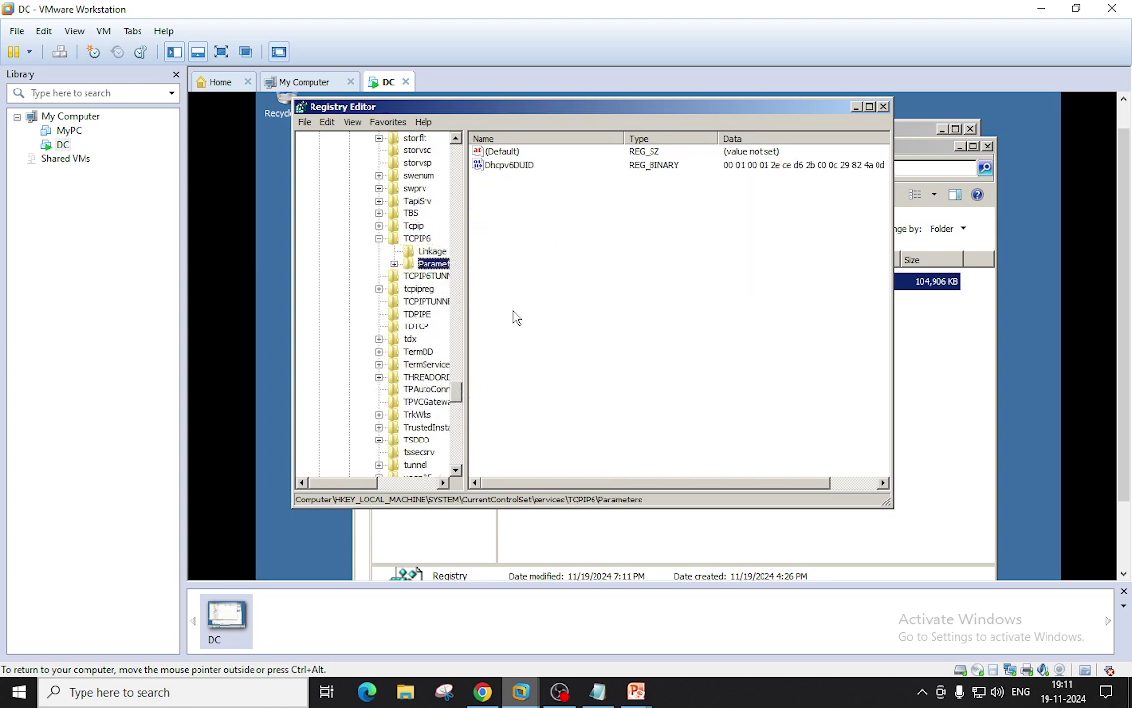
click(394, 264)
click(584, 314)
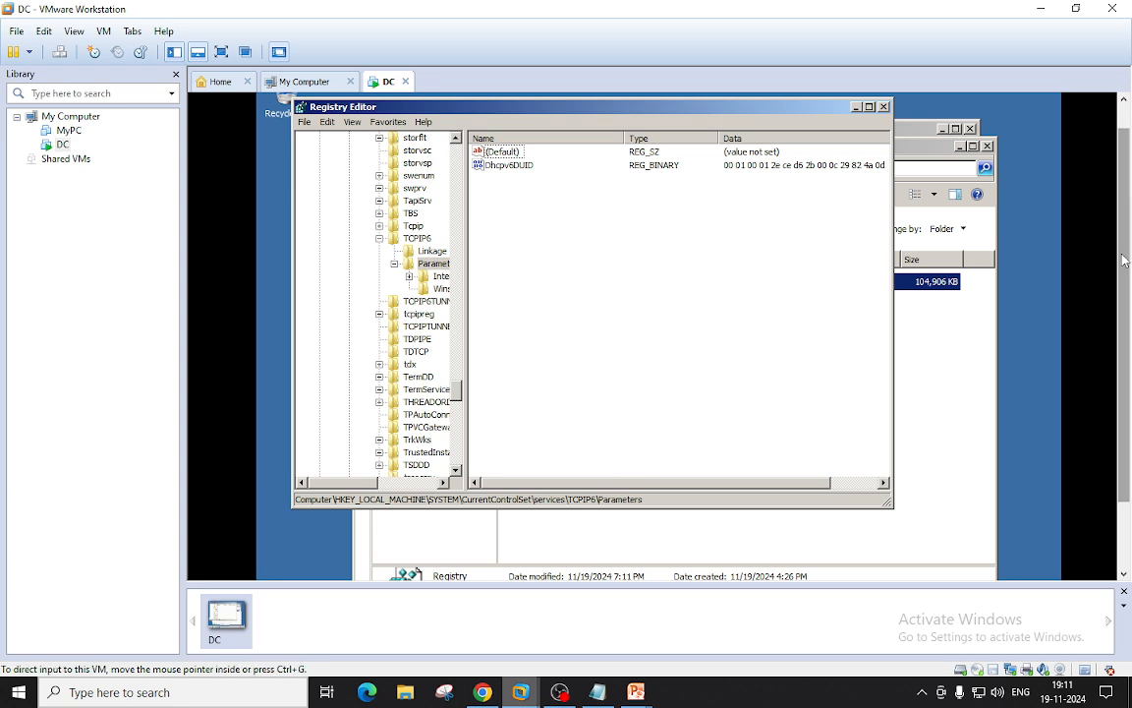
scroll(685, 422, down, 3)
click(444, 563)
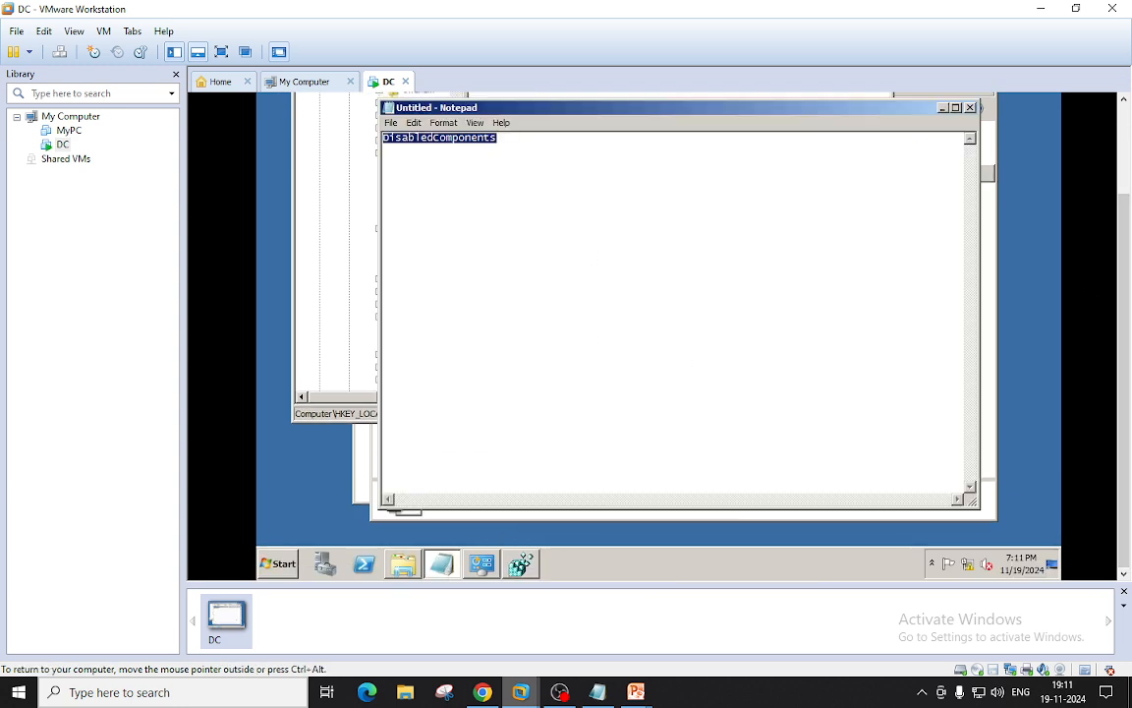
key(ctrl+a)
click(520, 563)
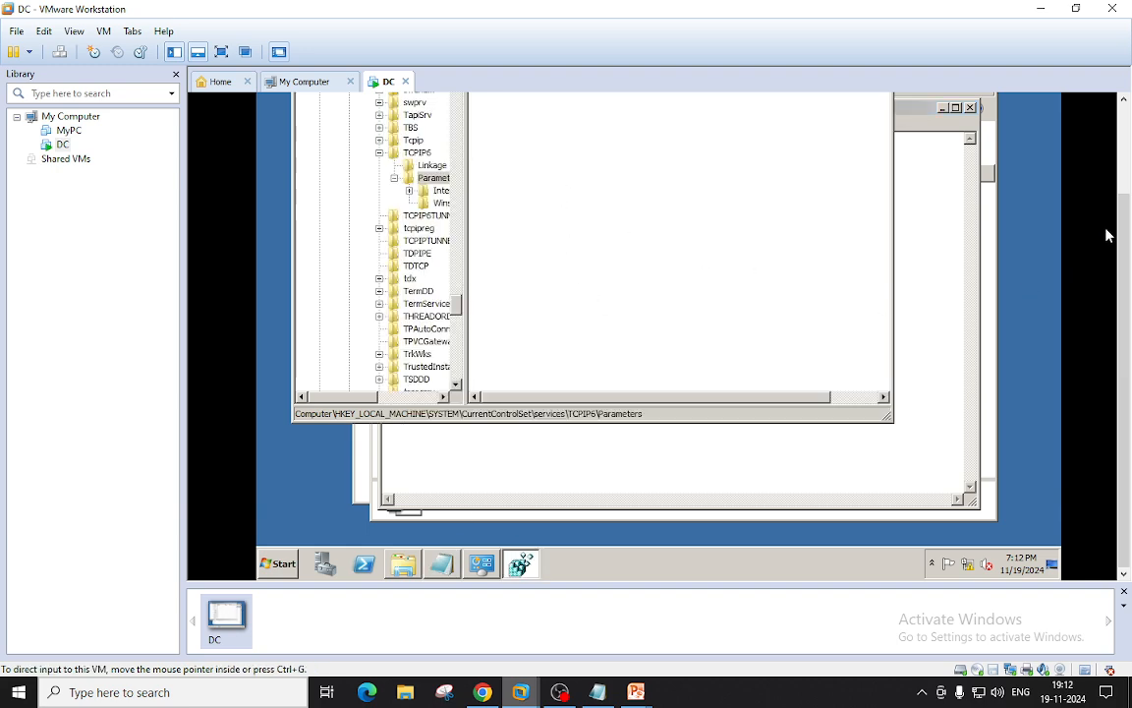
drag(1010, 295, 1011, 246)
- Create DWORD DisabledComponents under TCPIP6 Parameters and set it to 255 decimal
right_click(539, 247)
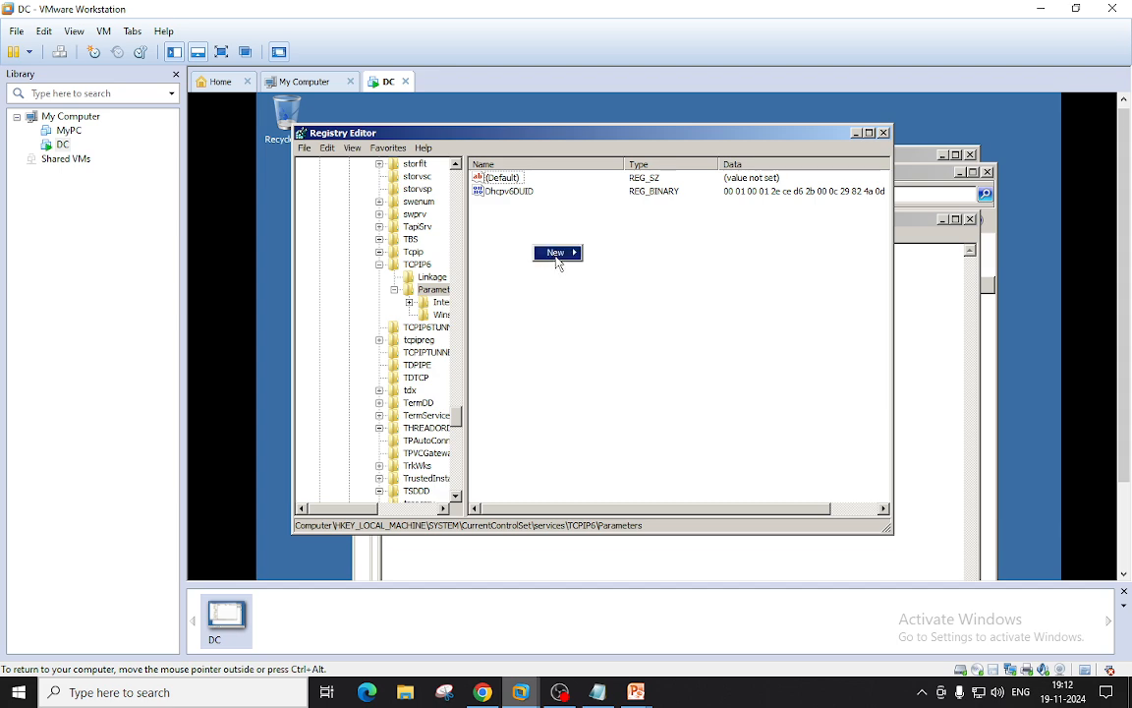
mouse_move(555, 252)
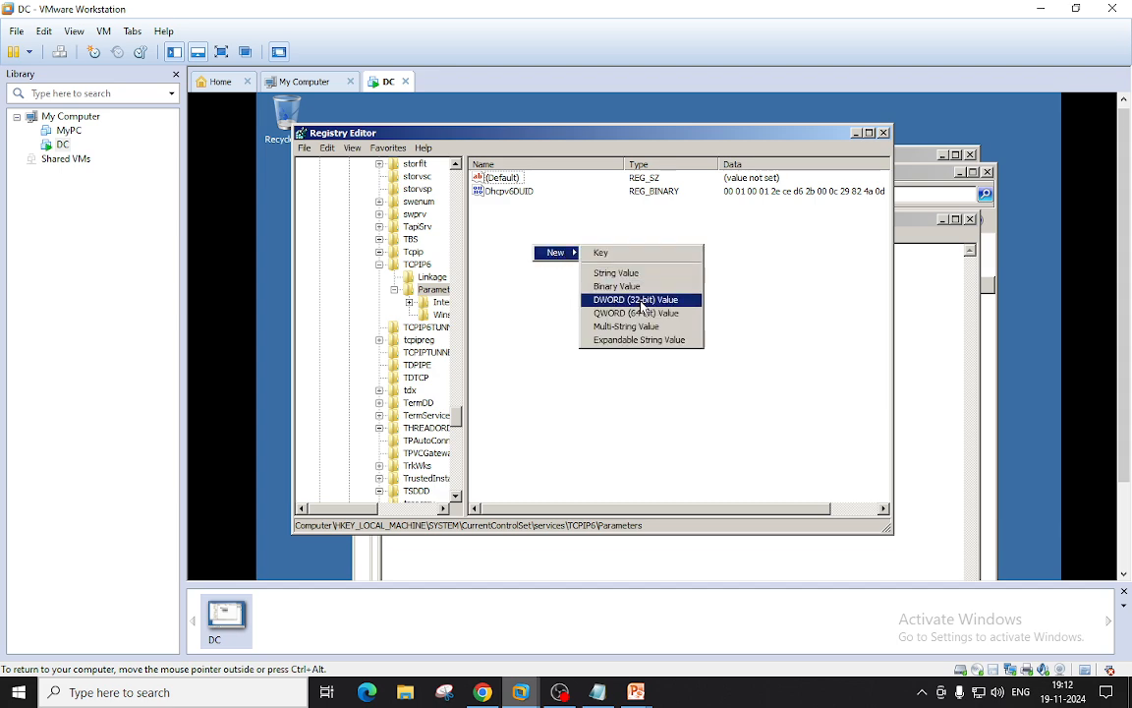
click(641, 299)
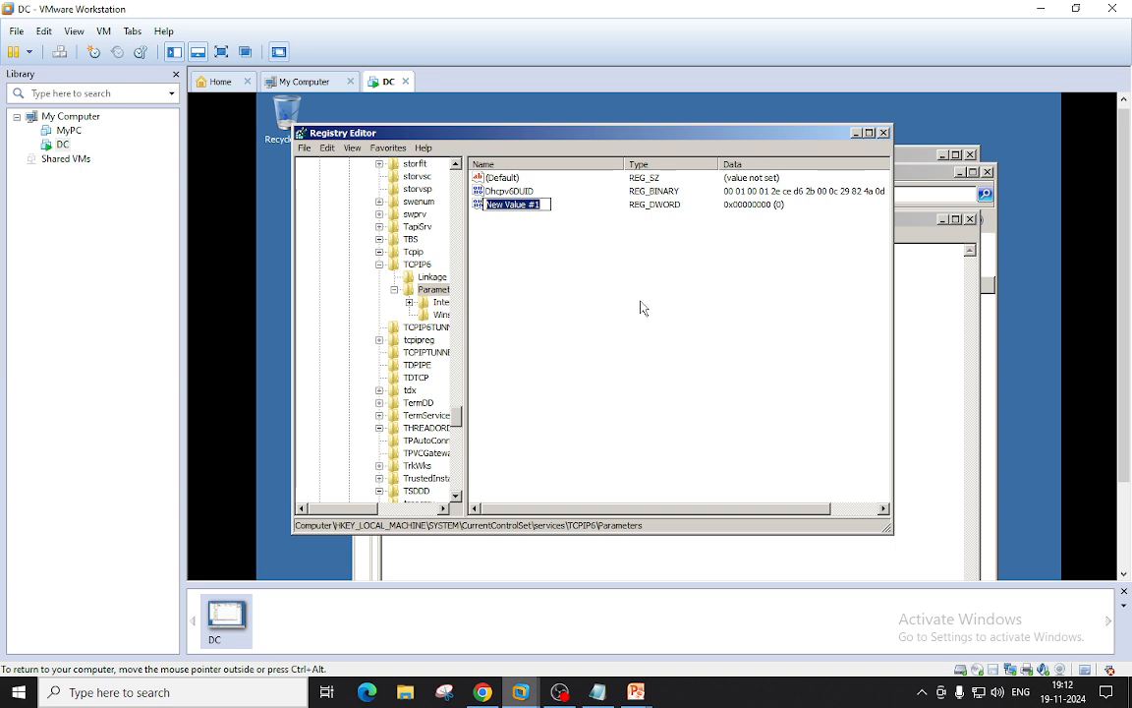
text(DisabledComponents)
key(Return)
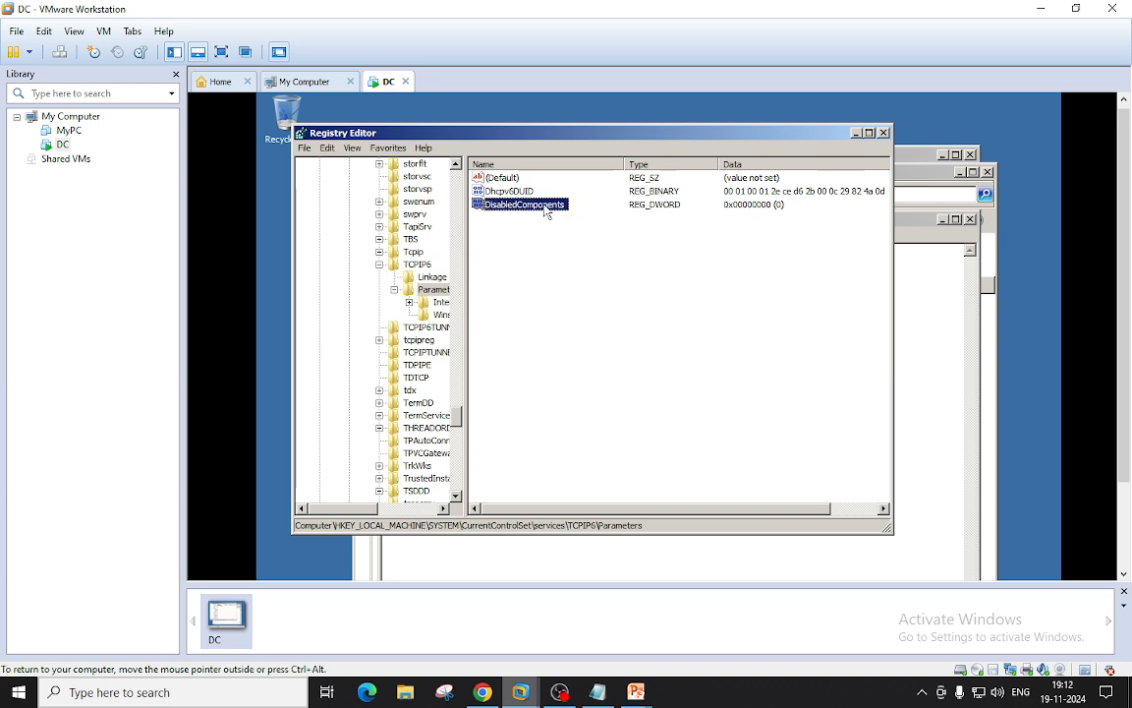
double_click(524, 204)
click(476, 285)
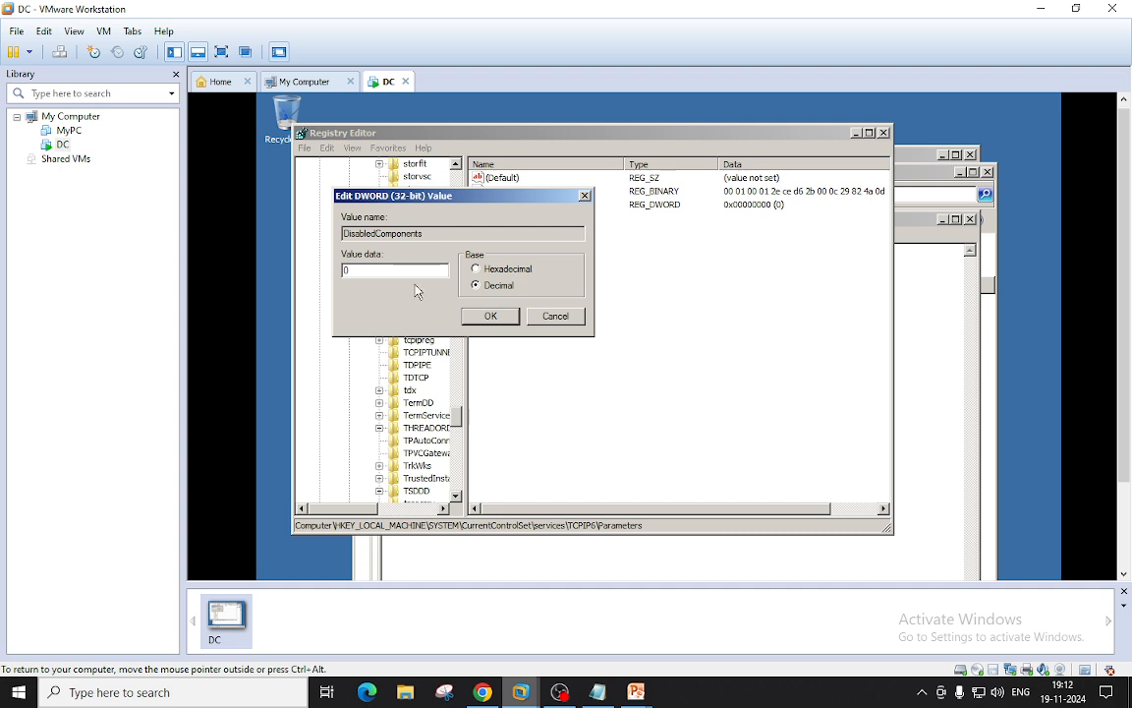
drag(374, 270, 291, 283)
text(255)
click(491, 316)
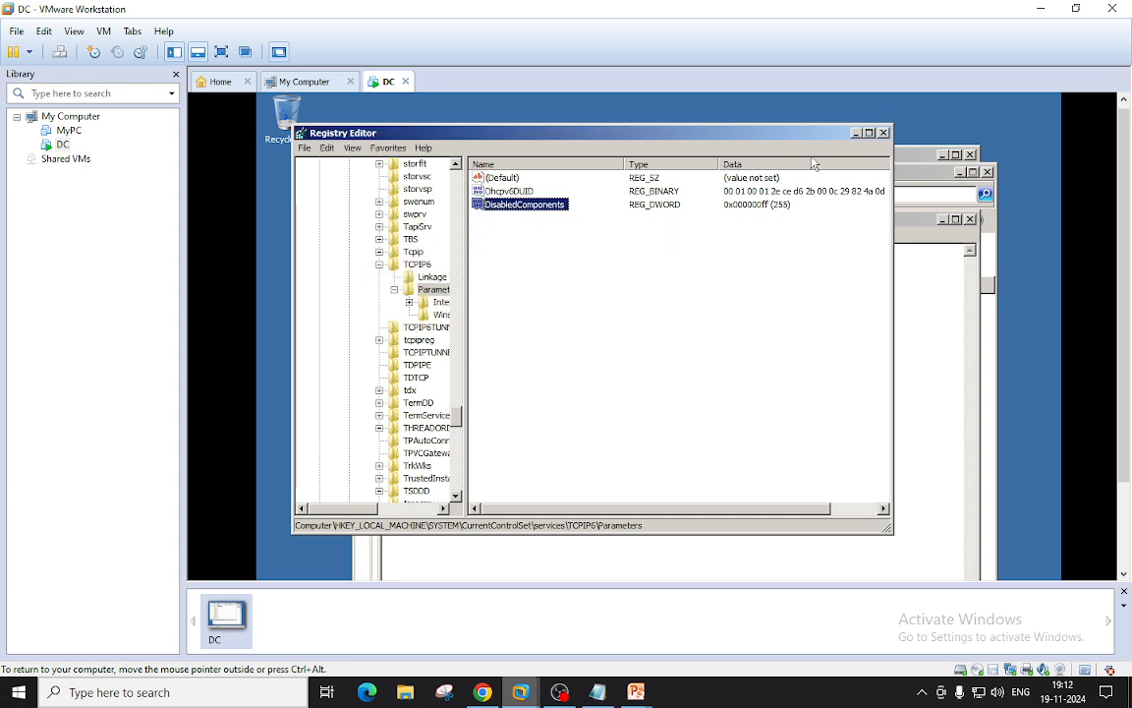
- Close Registry Editor and begin closing the Notepad note, cancelling the first save prompt
click(885, 133)
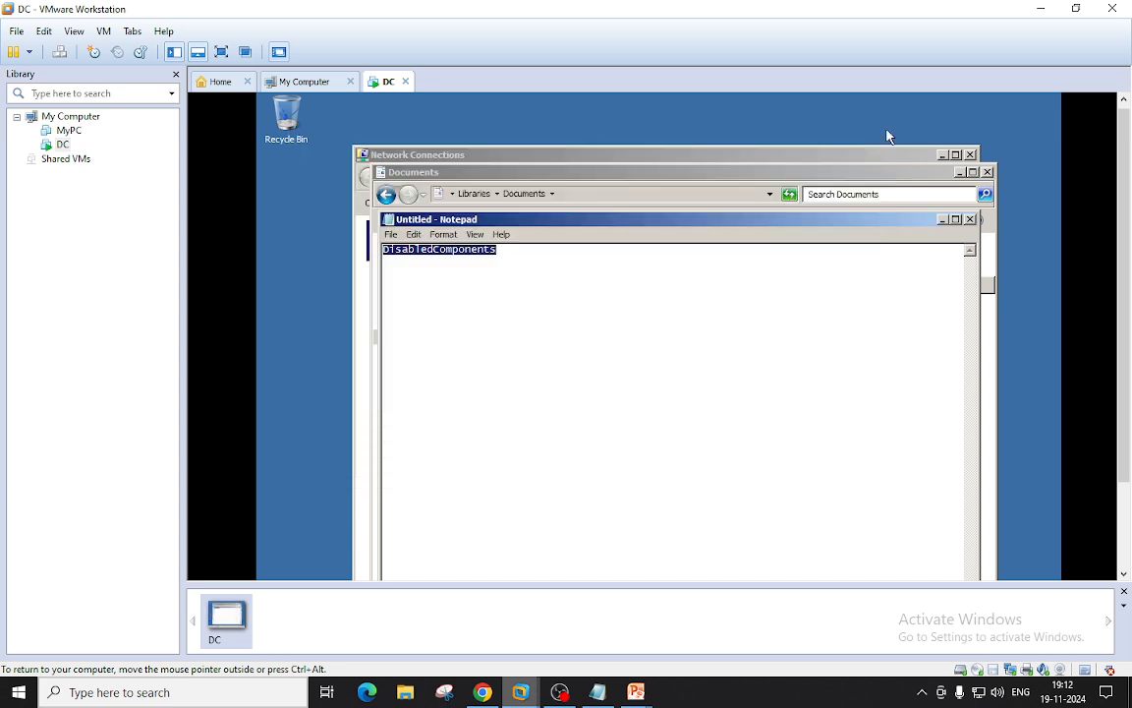
click(971, 219)
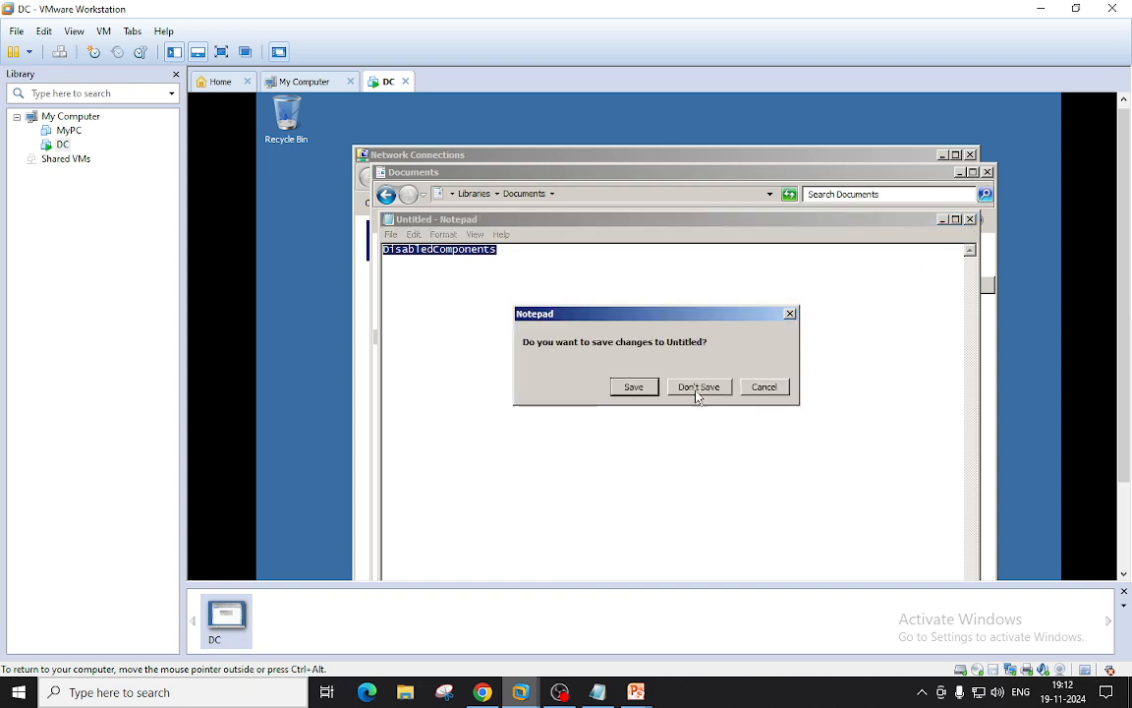
click(763, 387)
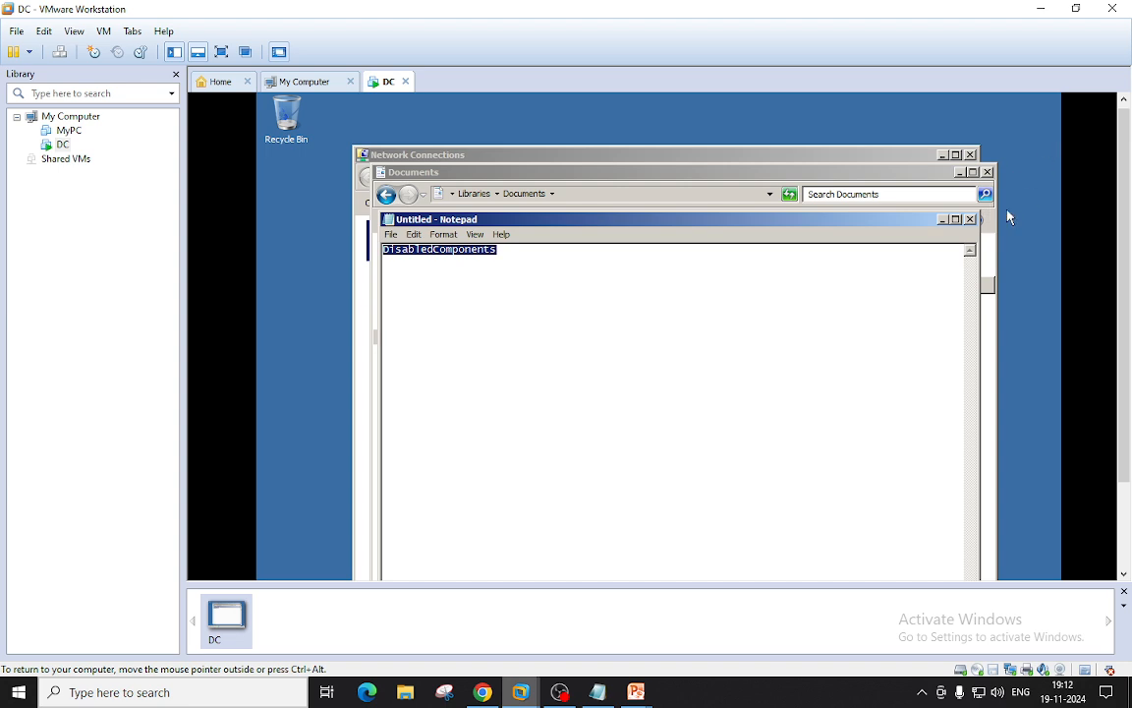
click(970, 219)
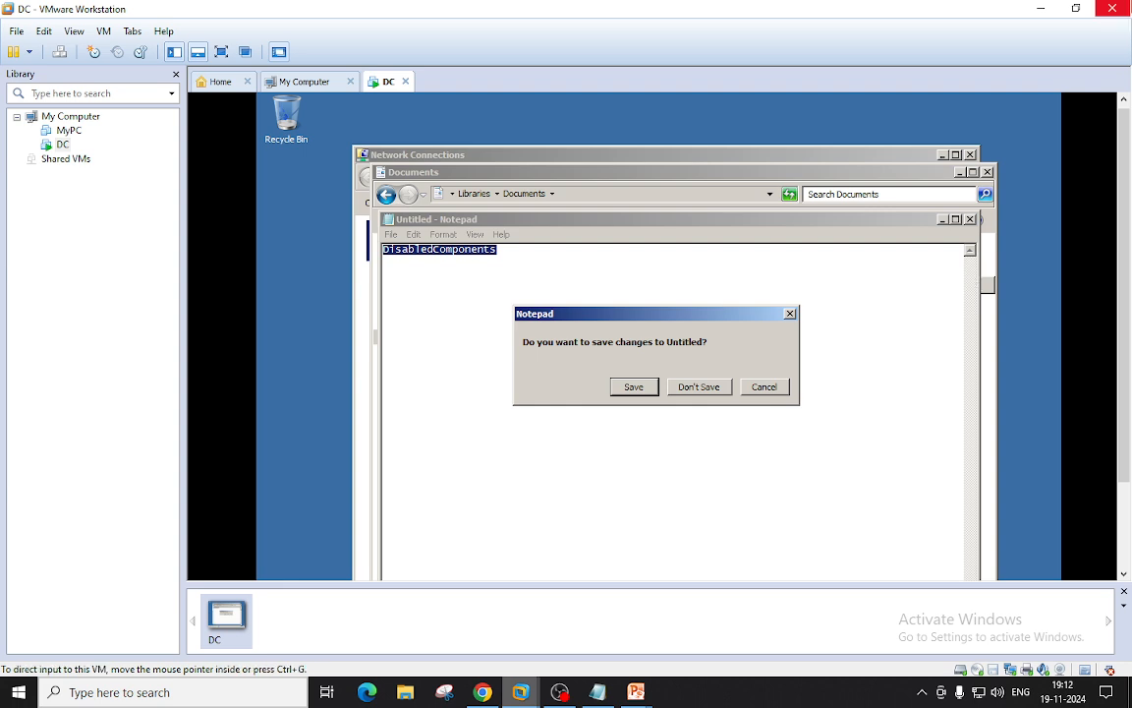
drag(1128, 163, 1128, 254)
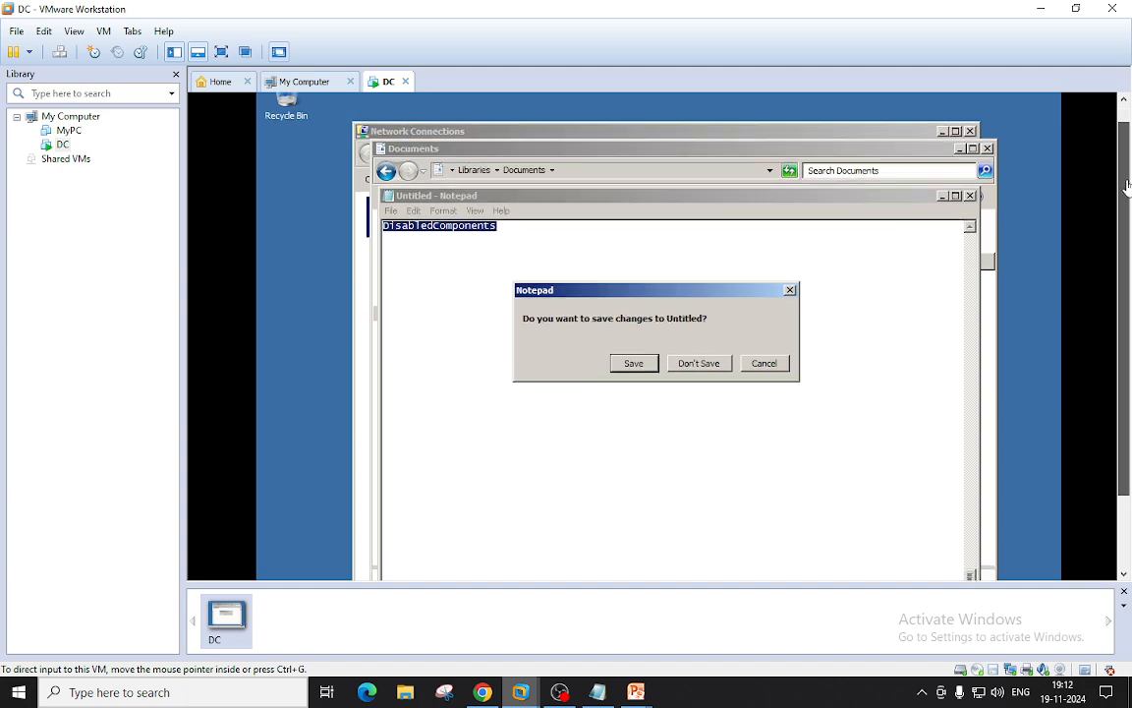